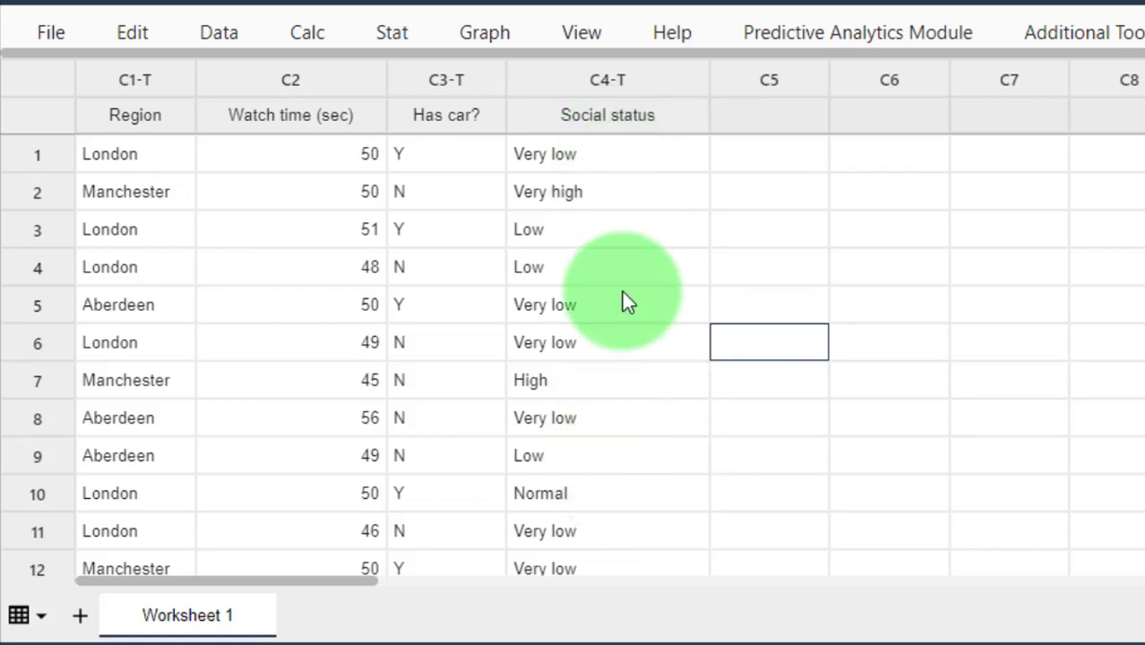
# Step: Point out the five Social status levels, Very low through Very high, in the worksheet
pyautogui.click(613, 152)
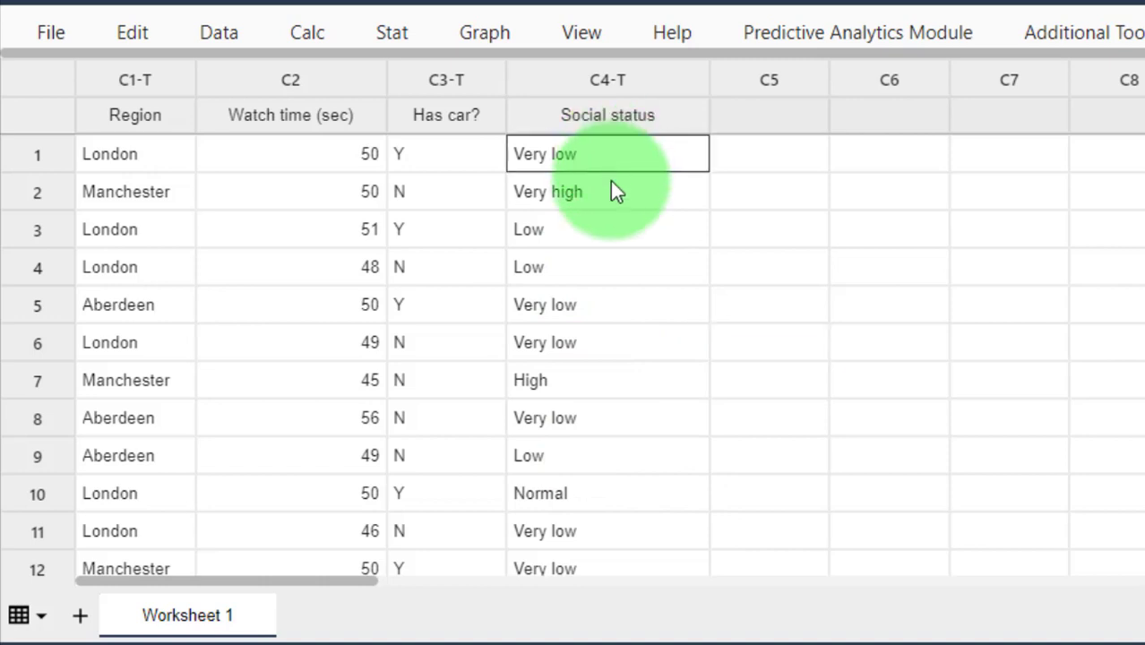
pyautogui.click(597, 228)
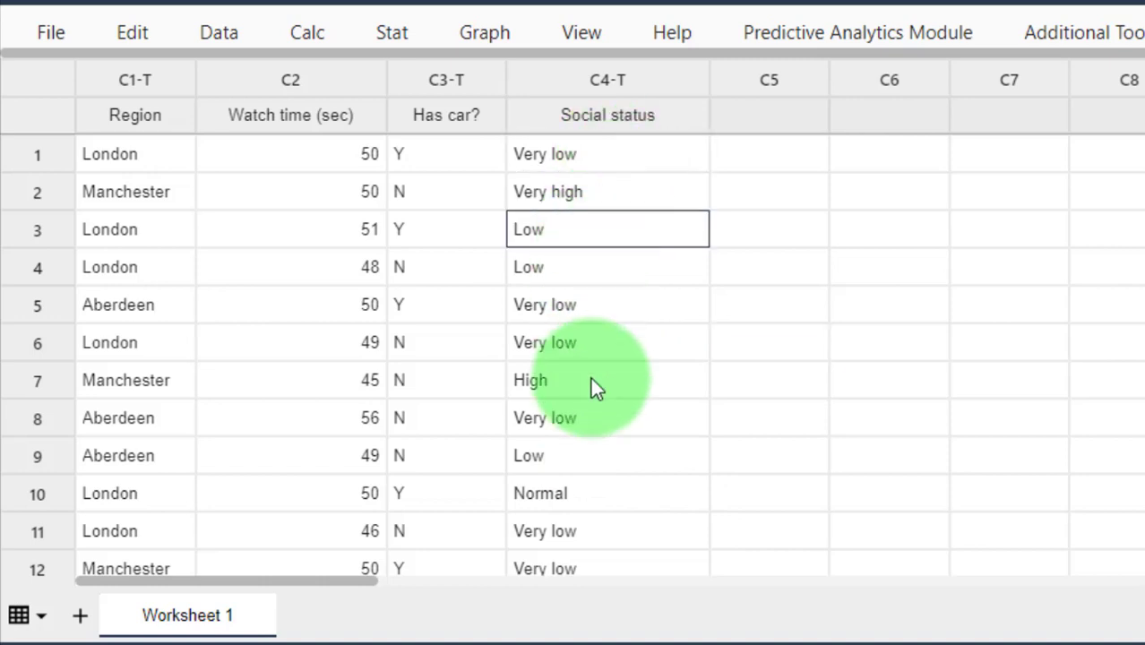
pyautogui.click(590, 491)
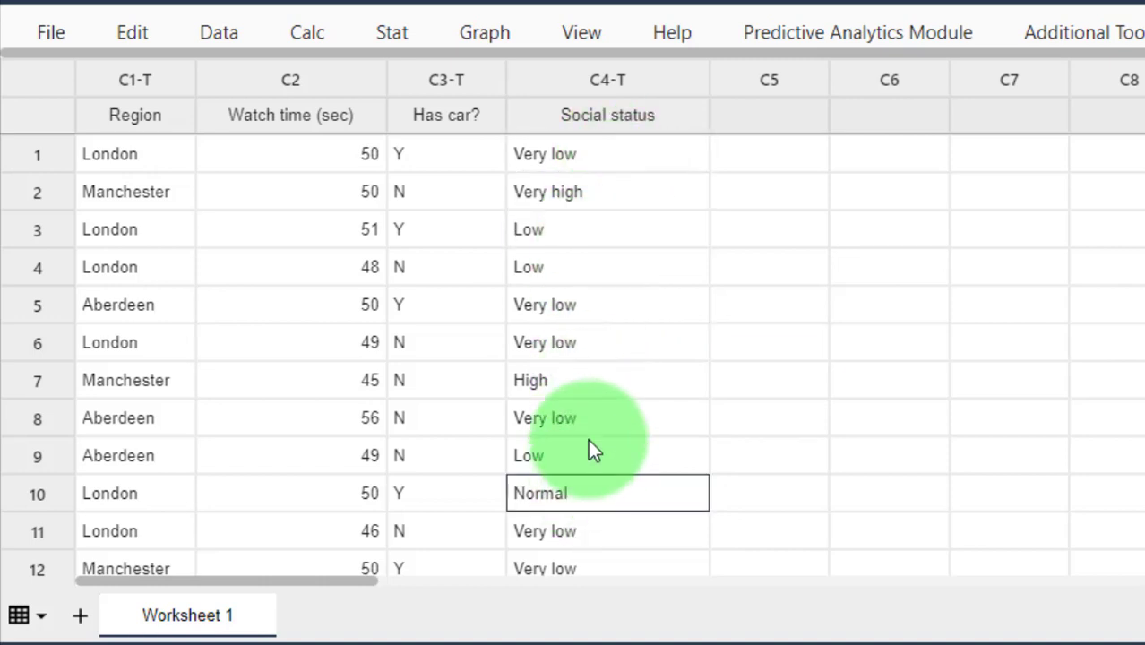
pyautogui.click(576, 390)
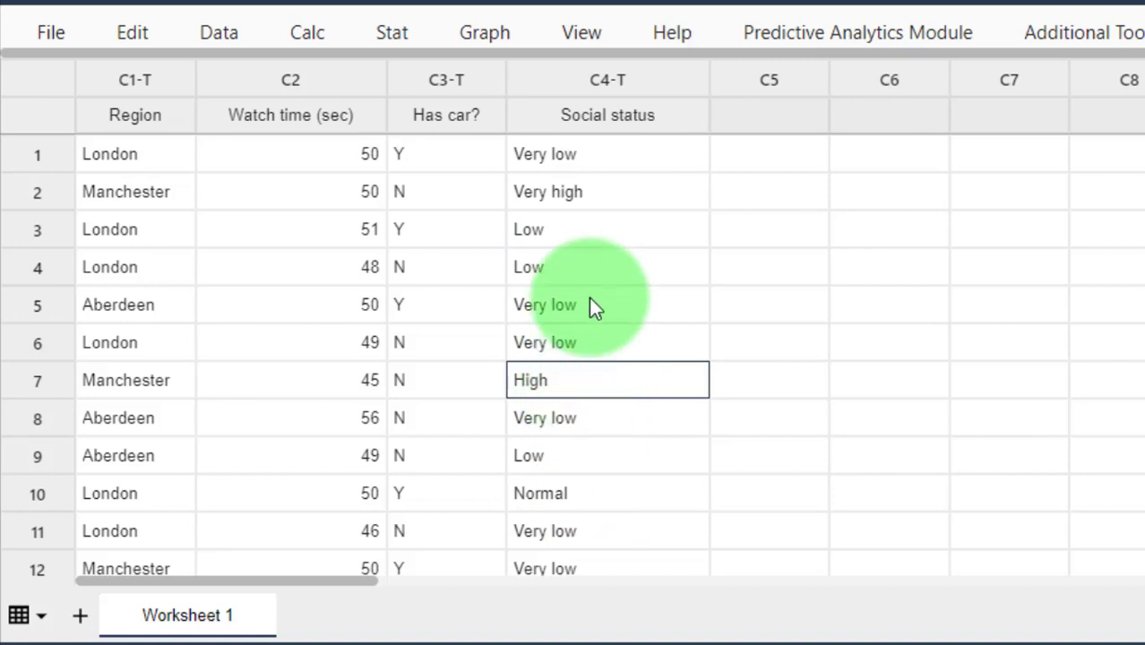
pyautogui.click(614, 198)
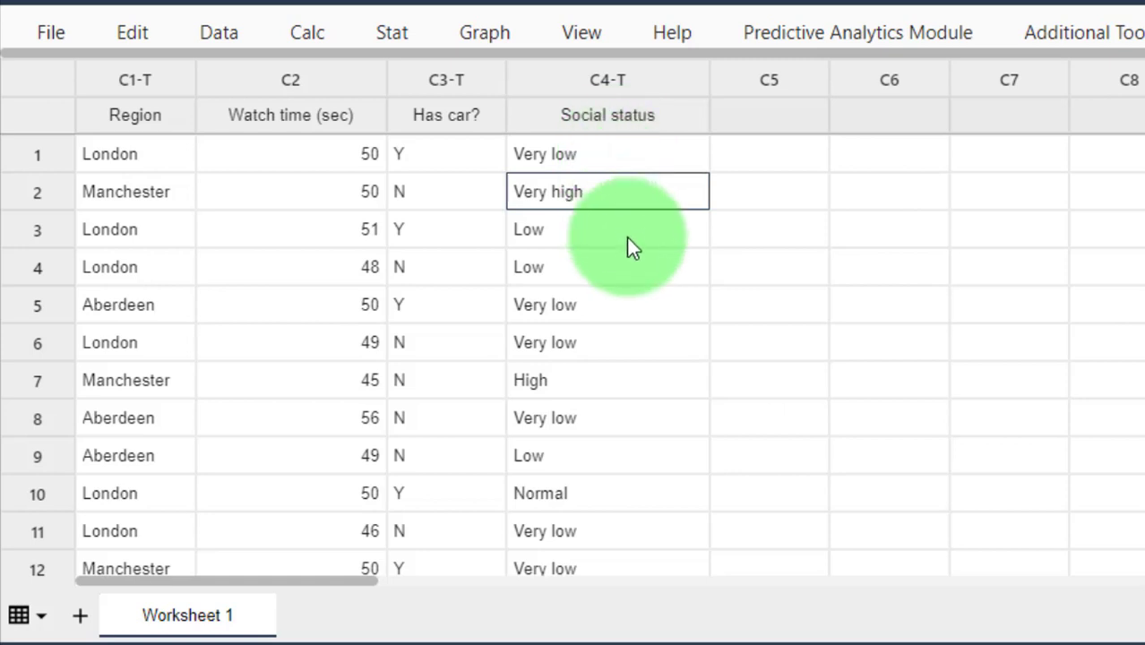
# Step: Point again to Very low, Low and Normal, then bring up Stat > Nonparametrics
pyautogui.click(620, 166)
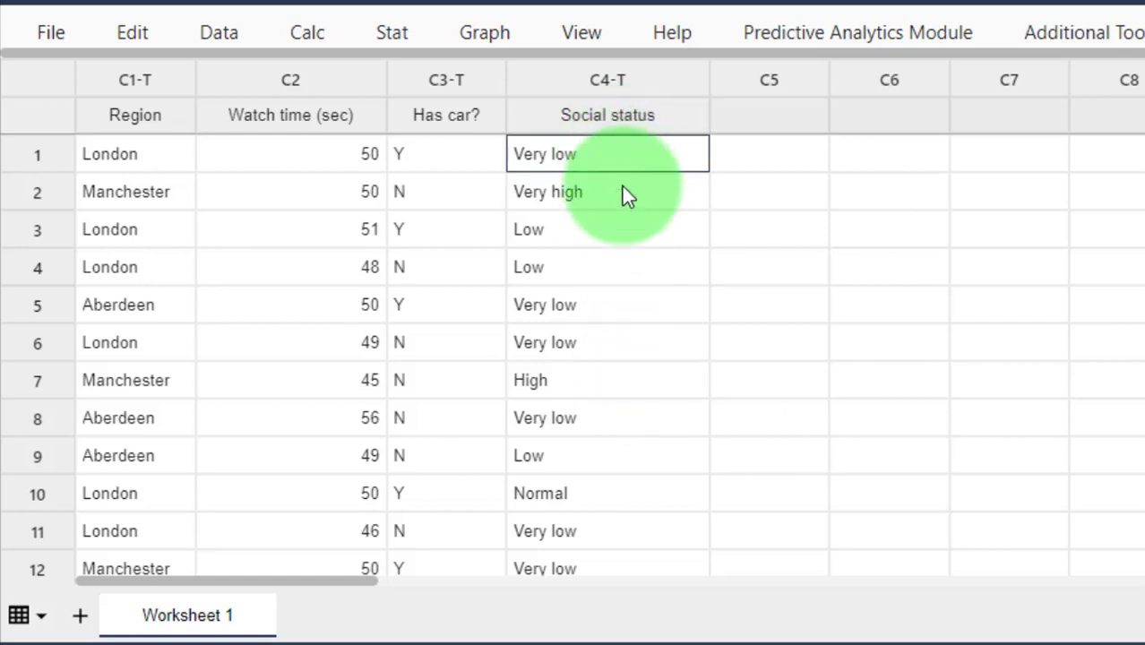
pyautogui.click(625, 240)
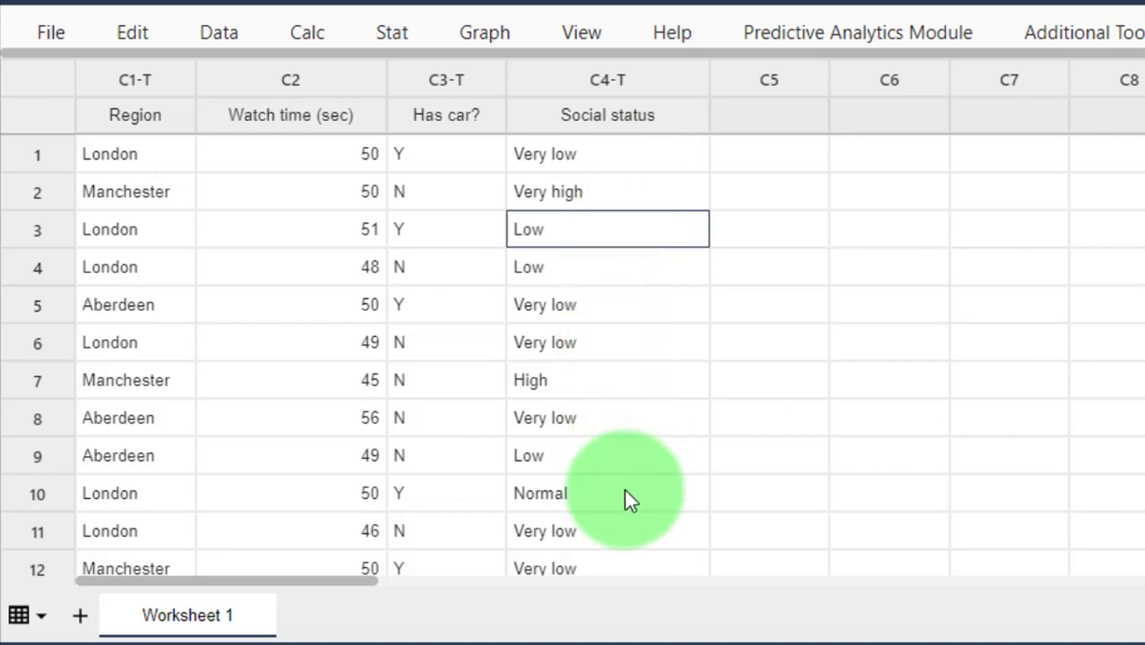
pyautogui.click(594, 491)
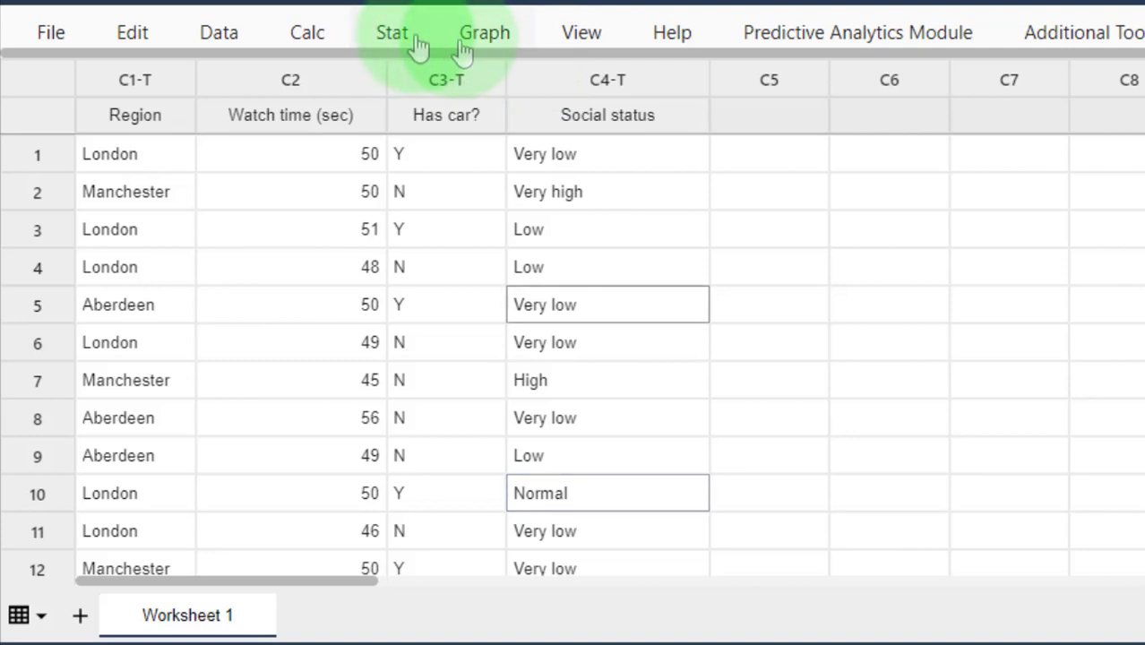
pyautogui.click(418, 40)
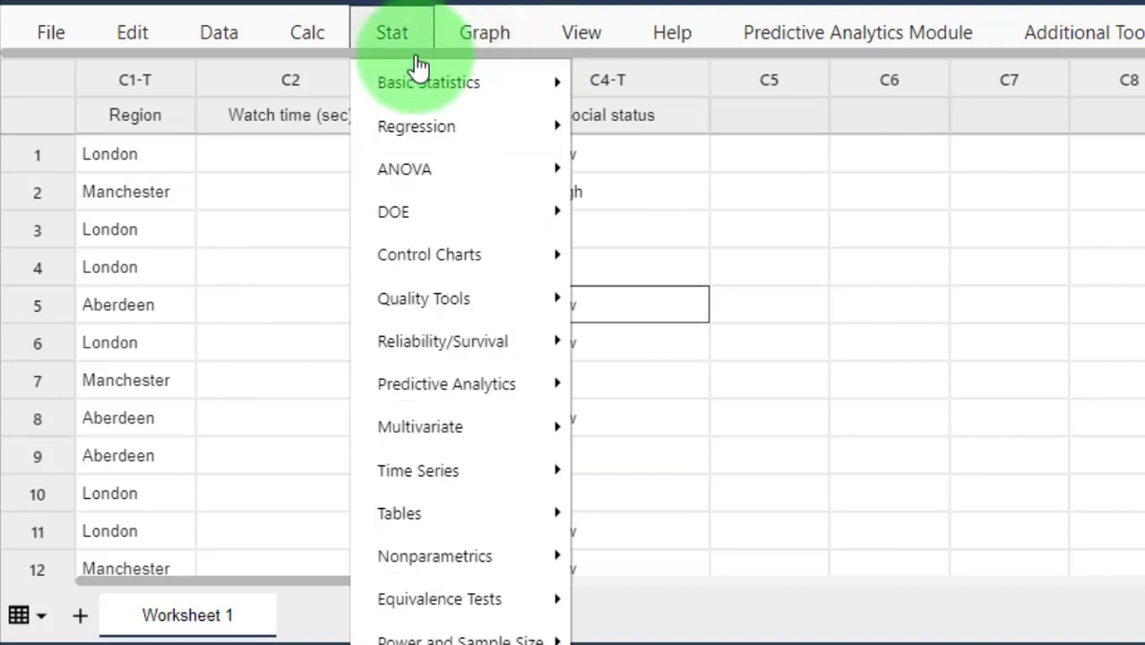
pyautogui.moveTo(490, 547)
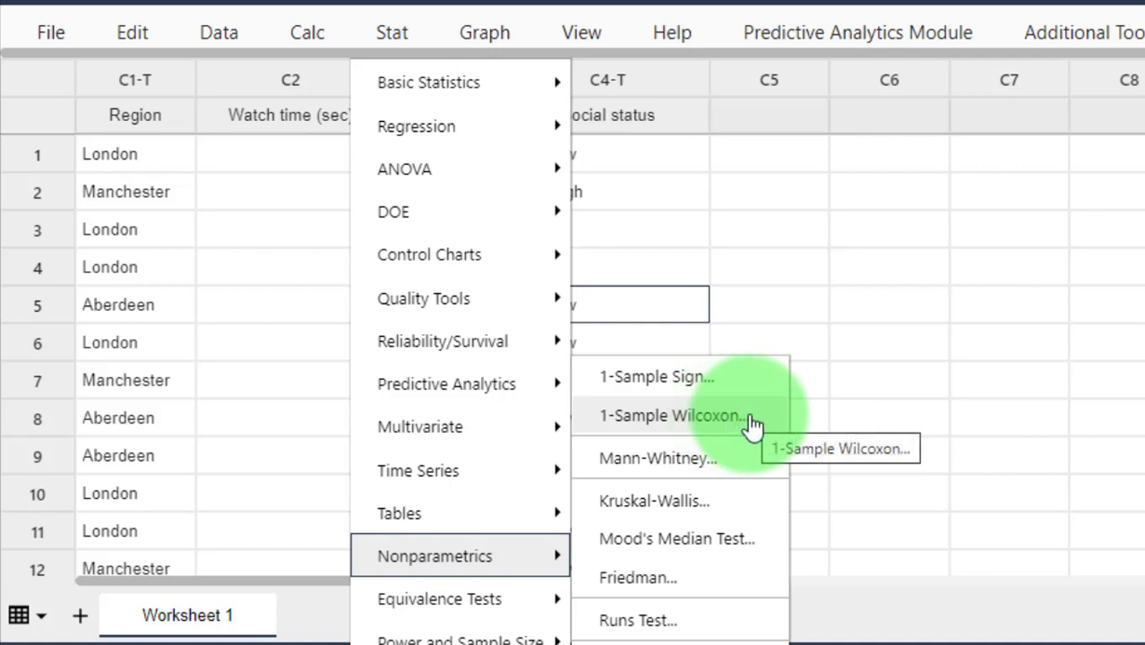
# Step: Open the 1-Sample Sign dialog and move it aside to uncover the worksheet
pyautogui.click(719, 381)
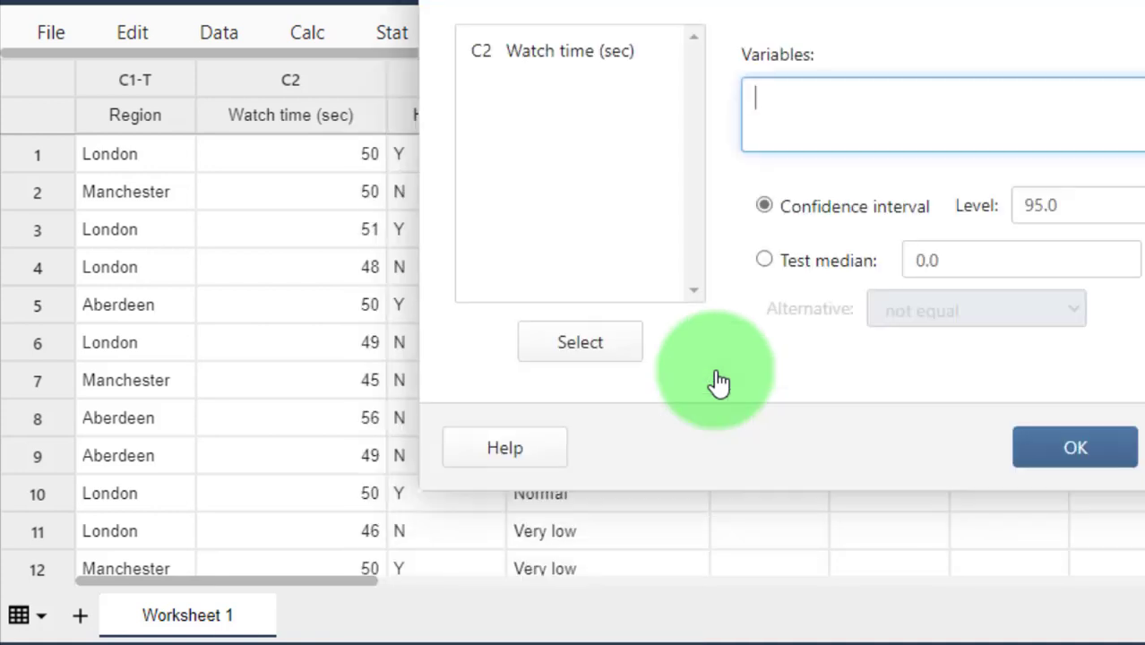
pyautogui.moveTo(919, 13); pyautogui.dragTo(1143, 87)
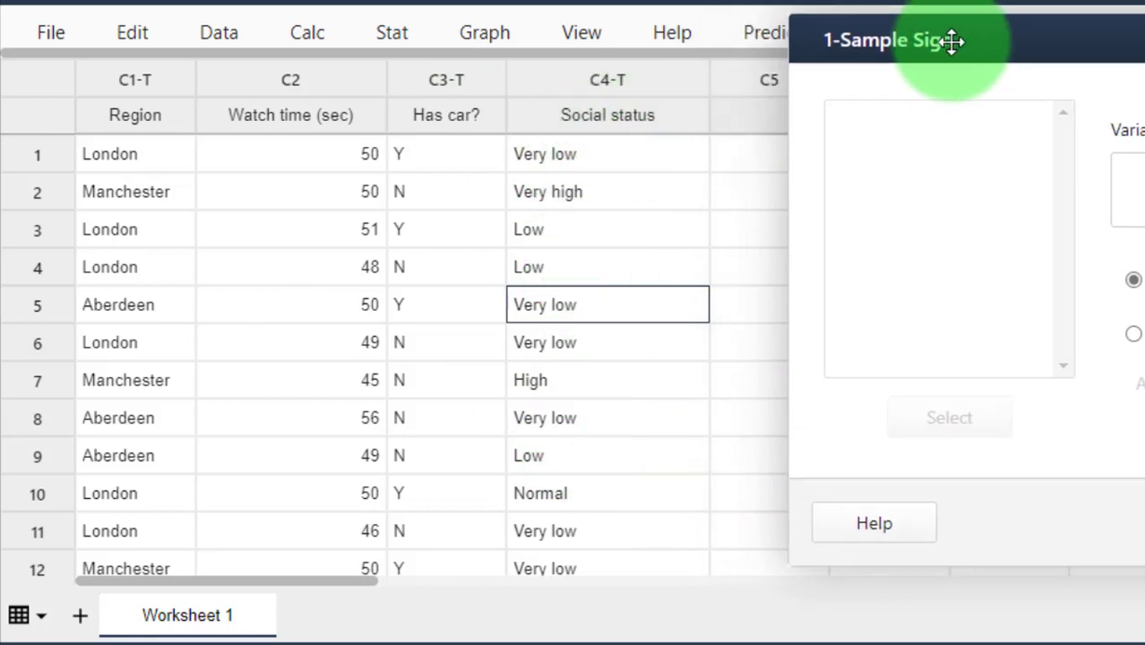
pyautogui.moveTo(952, 40); pyautogui.dragTo(917, 46)
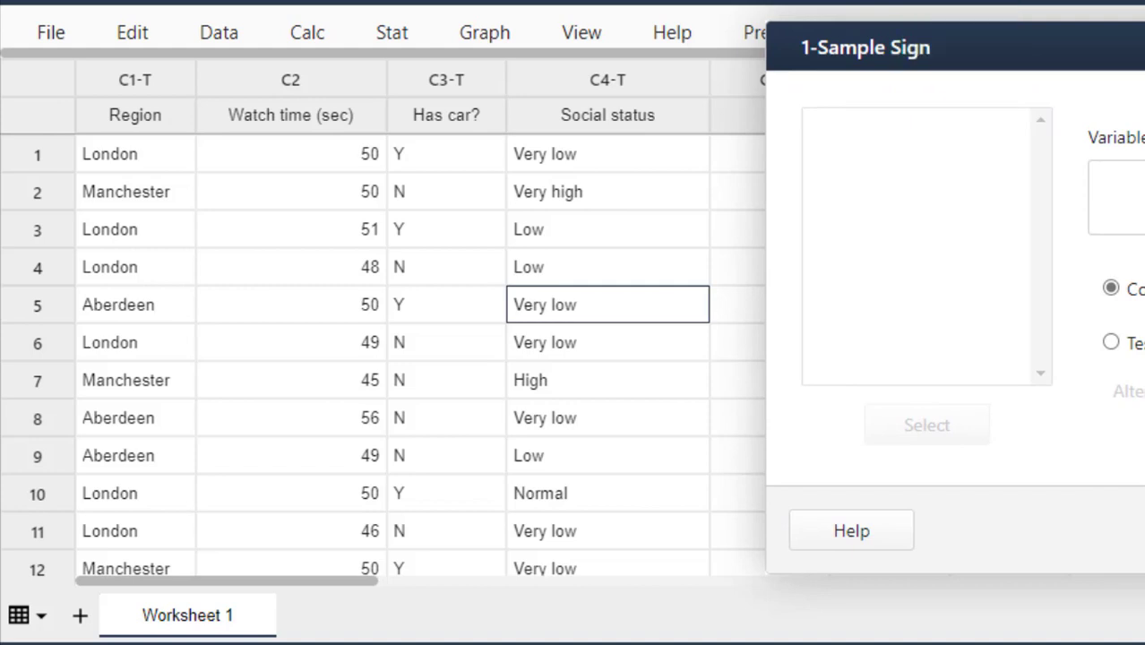
pyautogui.click(850, 175)
# Step: Cancel the sign test and open Data > Recode > To Numeric with Social status as the column
pyautogui.press('Escape')
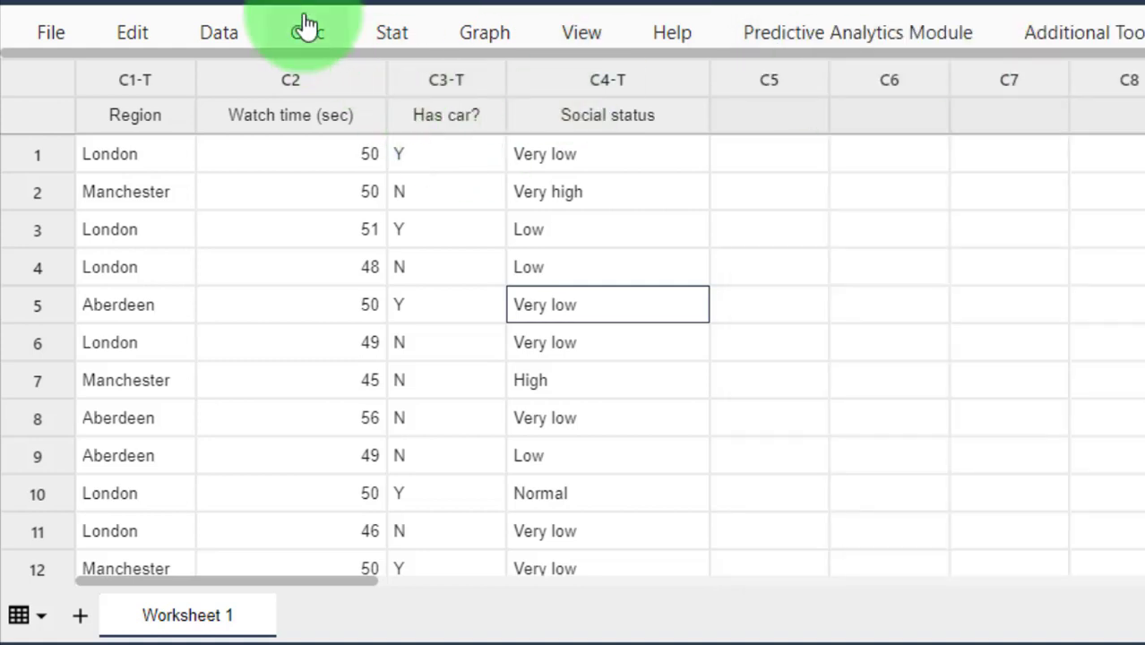
pyautogui.click(217, 33)
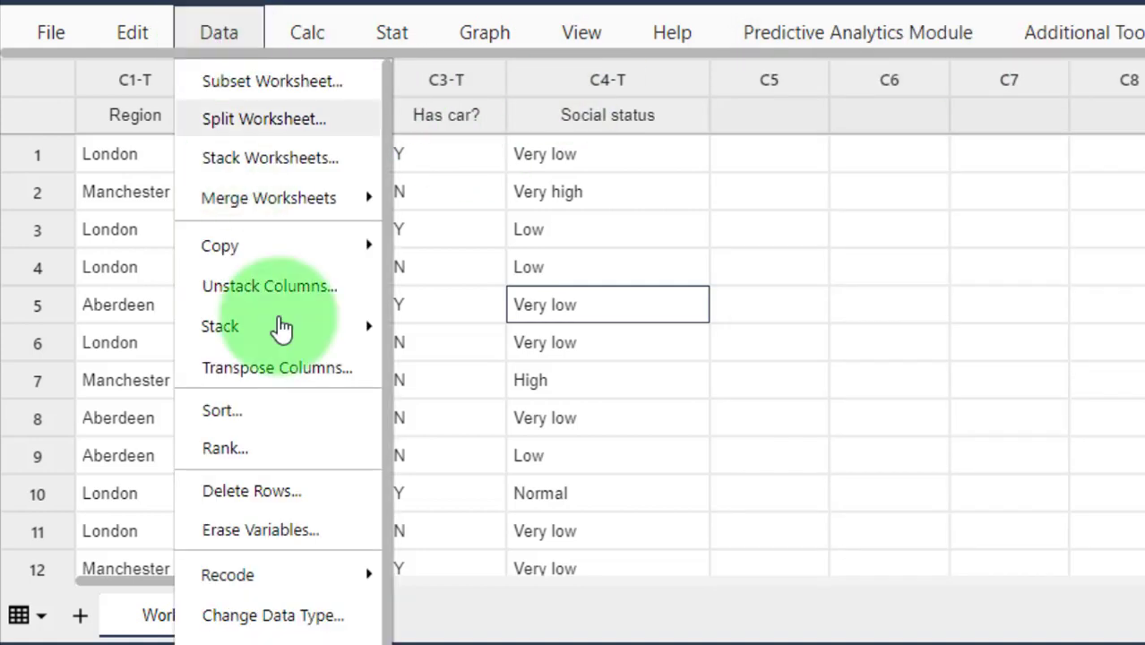
pyautogui.moveTo(327, 578)
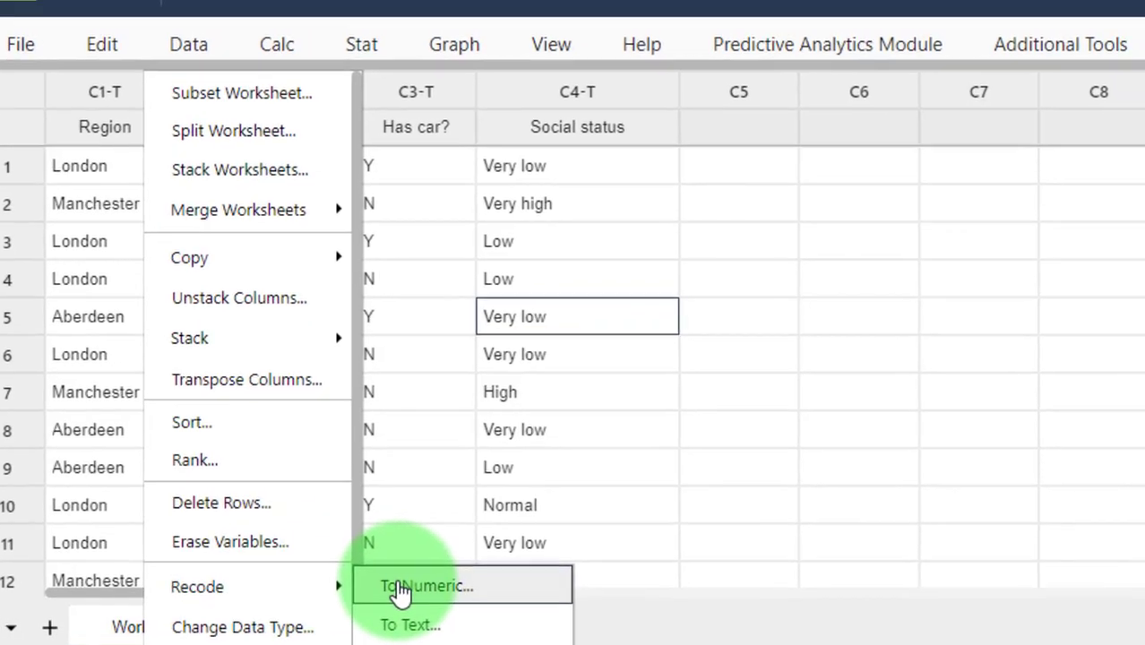
pyautogui.click(431, 580)
pyautogui.click(414, 173)
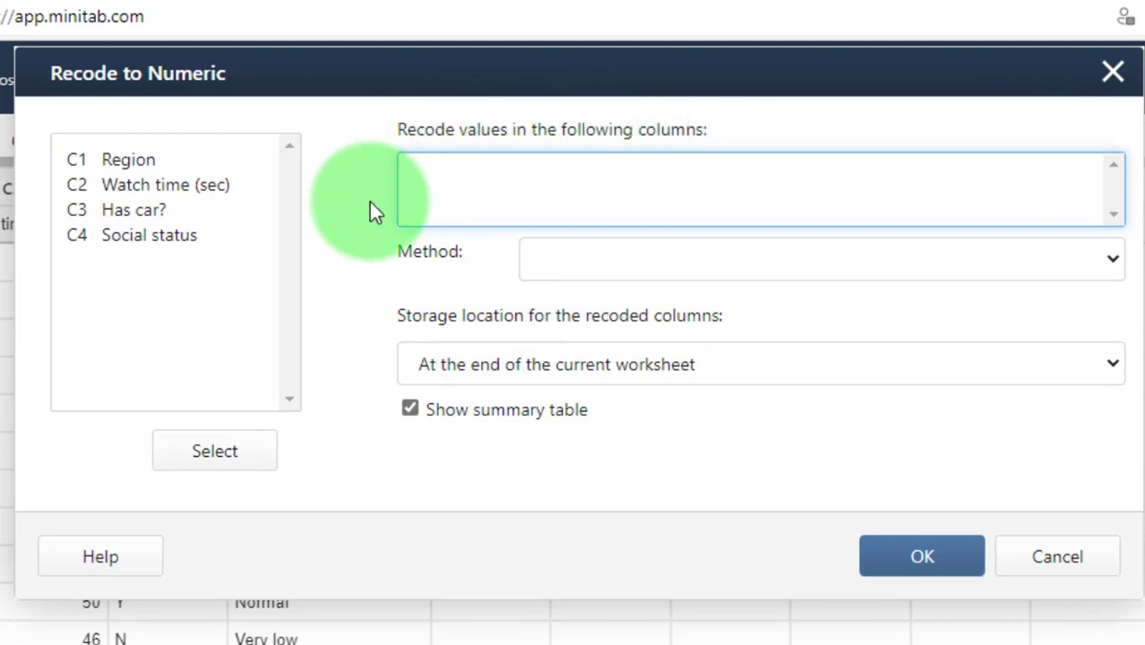
pyautogui.moveTo(180, 248); pyautogui.dragTo(173, 236)
pyautogui.doubleClick(173, 235)
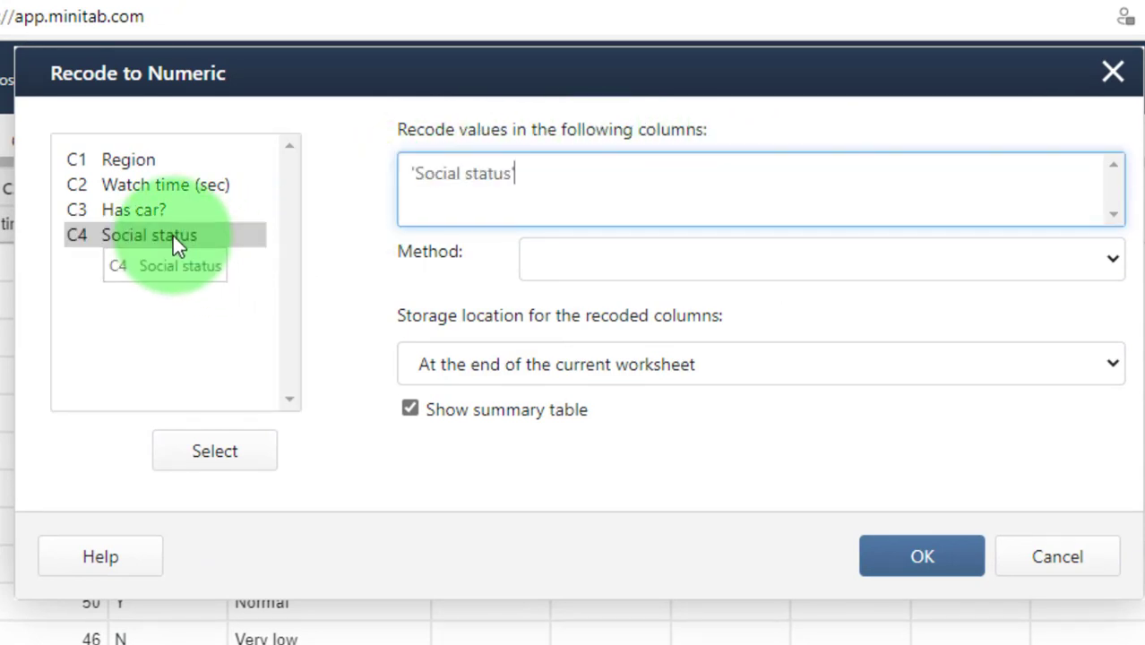
# Step: Choose to recode individual values and clear the existing codes for all five statuses
pyautogui.click(611, 258)
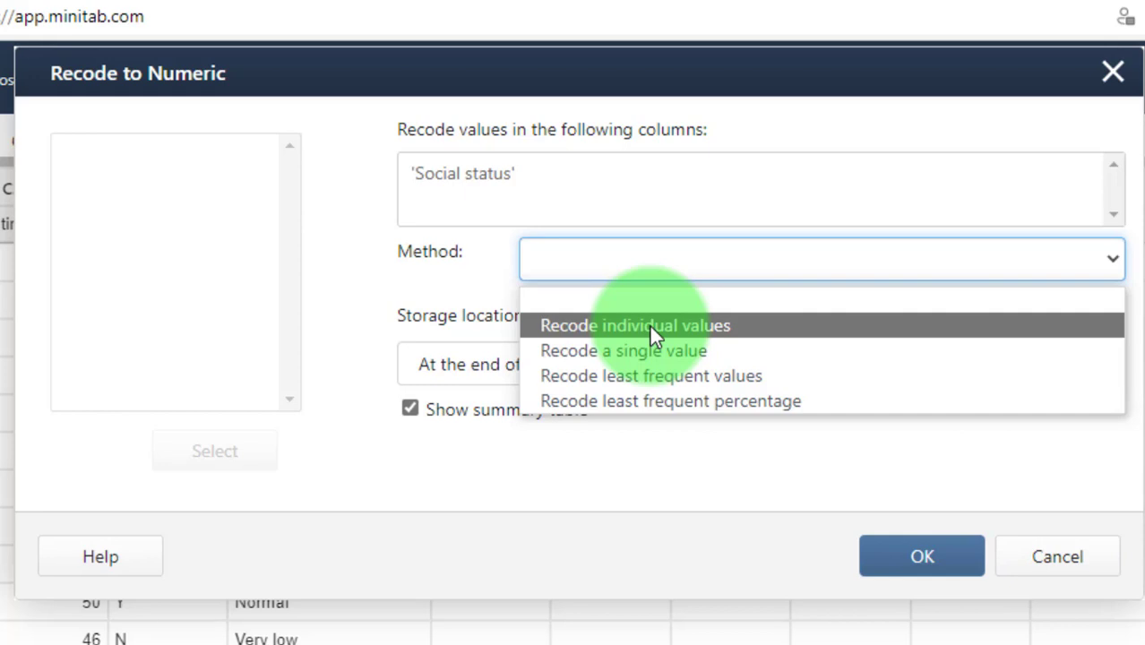
pyautogui.click(648, 325)
pyautogui.click(763, 354)
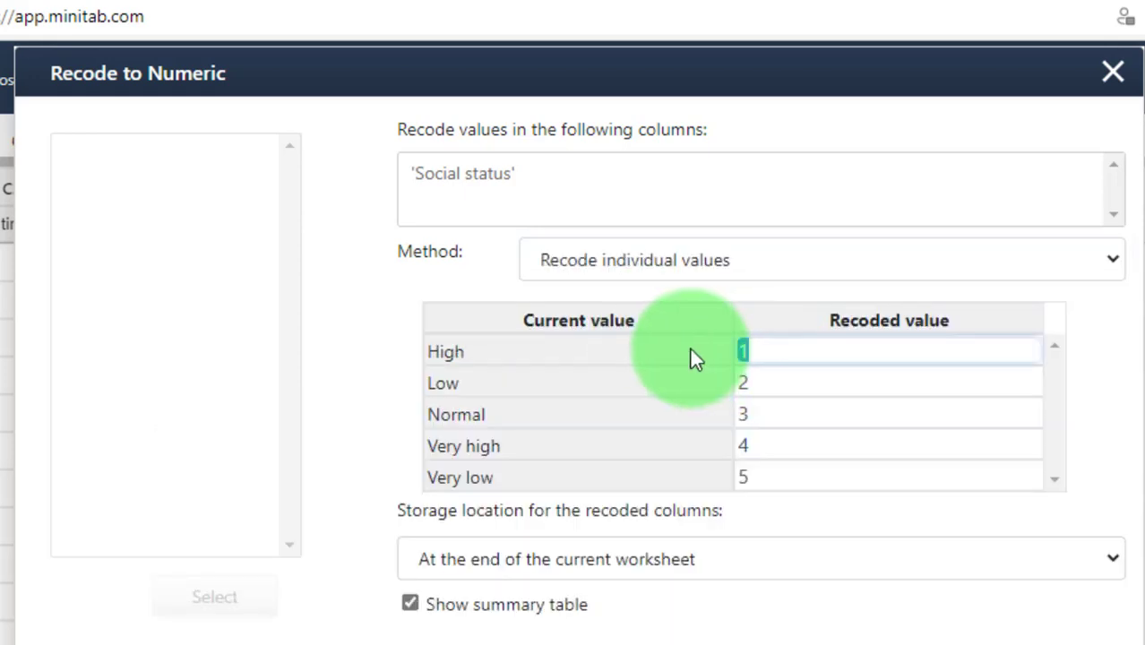
pyautogui.press('BackSpace')
pyautogui.click(724, 486)
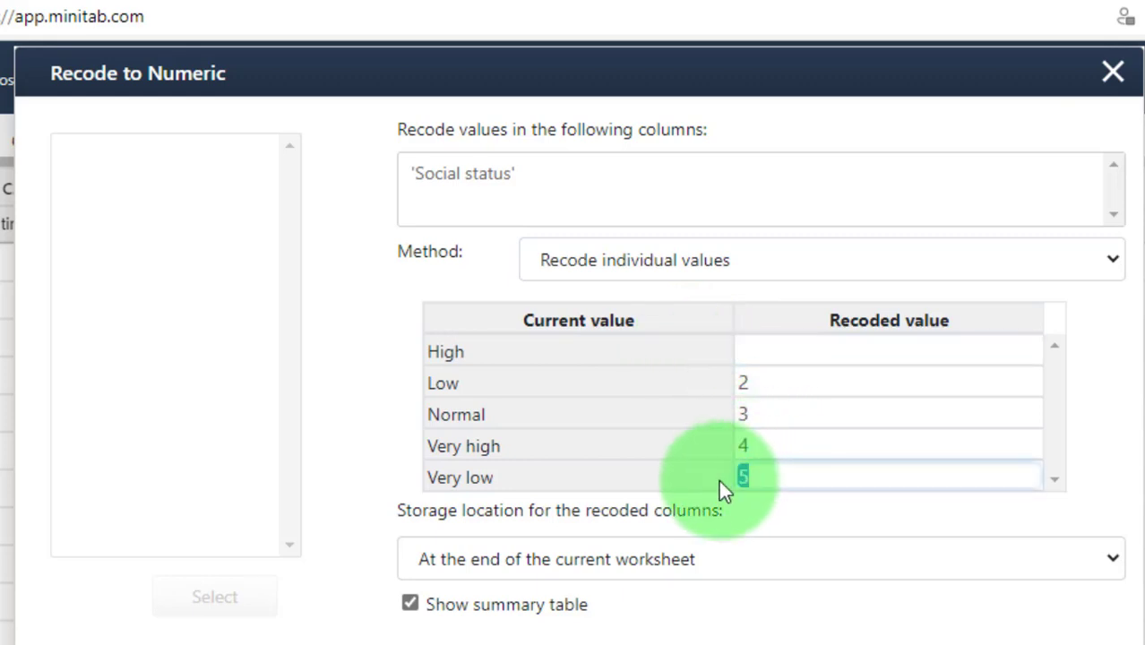
pyautogui.press('BackSpace')
pyautogui.click(674, 450)
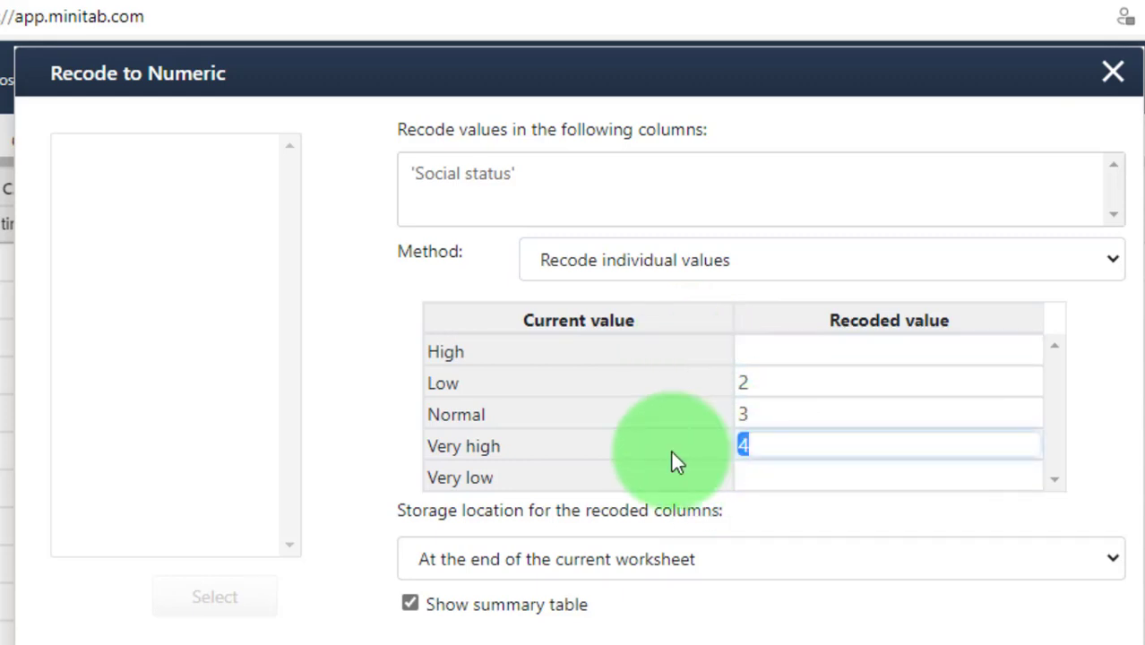
pyautogui.press('BackSpace')
pyautogui.click(724, 417)
pyautogui.press('BackSpace')
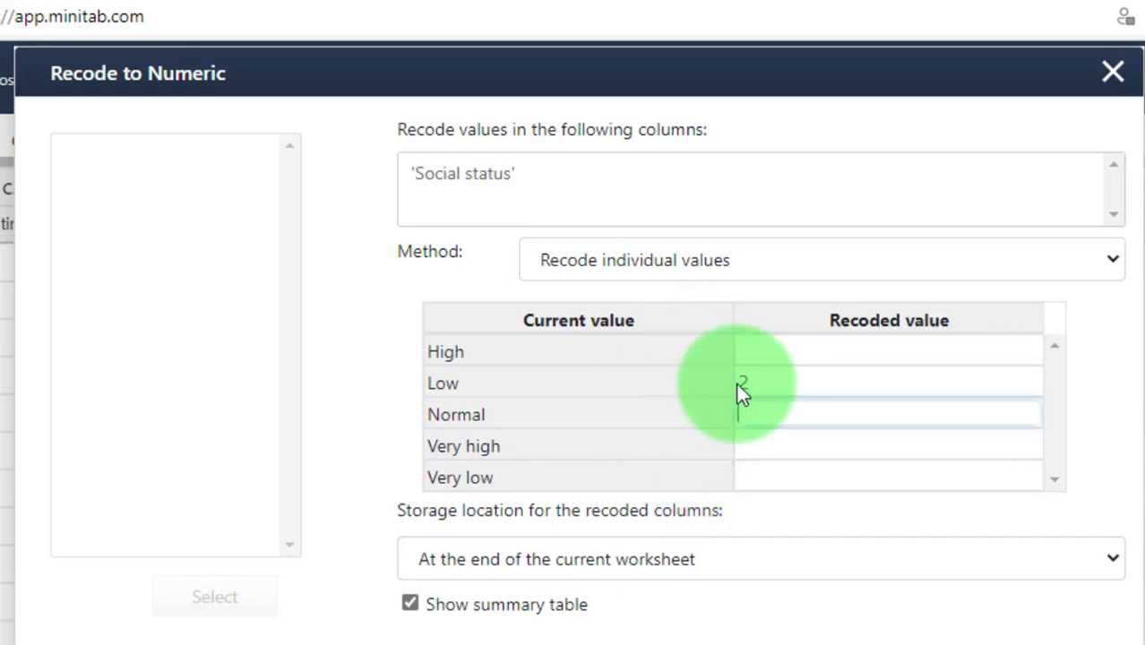
pyautogui.click(716, 390)
pyautogui.press('BackSpace')
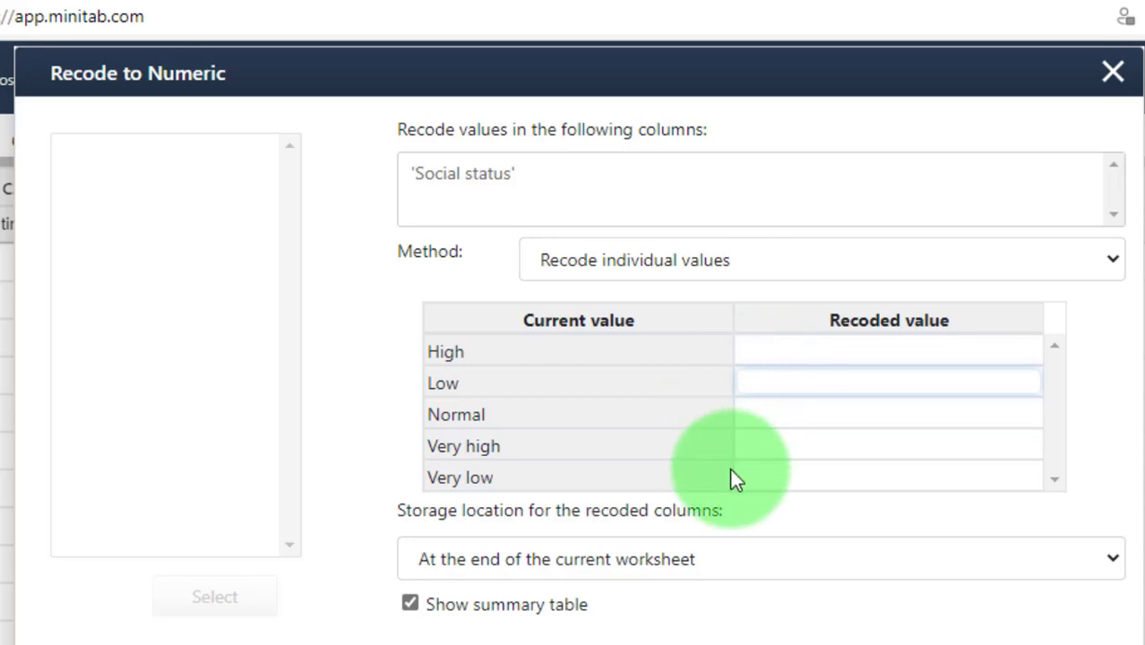
# Step: Enter codes Very low 1, Low 2, Normal 3, High 4 and Very high 5
pyautogui.click(751, 476)
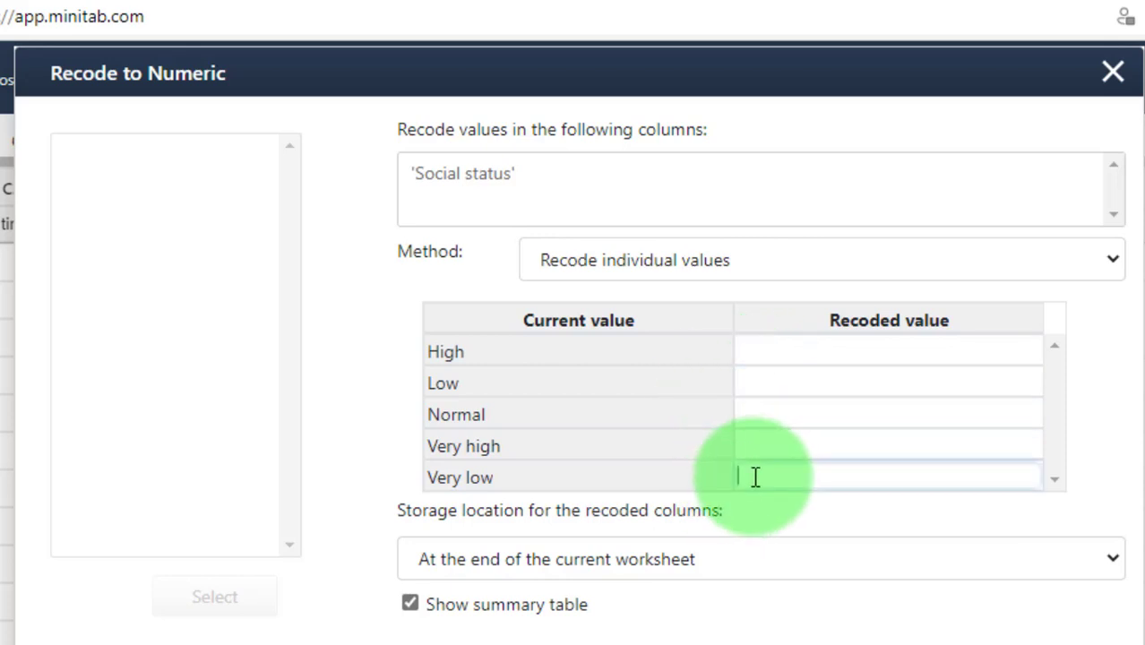
pyautogui.write('1')
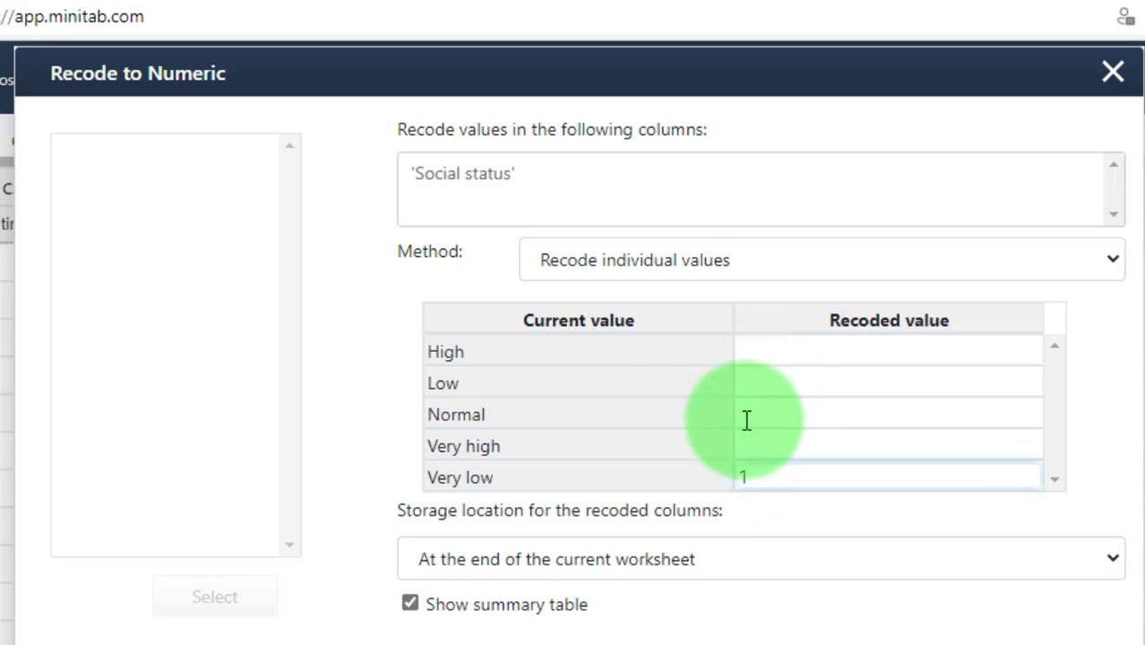
pyautogui.press('BackSpace')
pyautogui.click(750, 446)
pyautogui.write('5')
pyautogui.click(758, 352)
pyautogui.write('4')
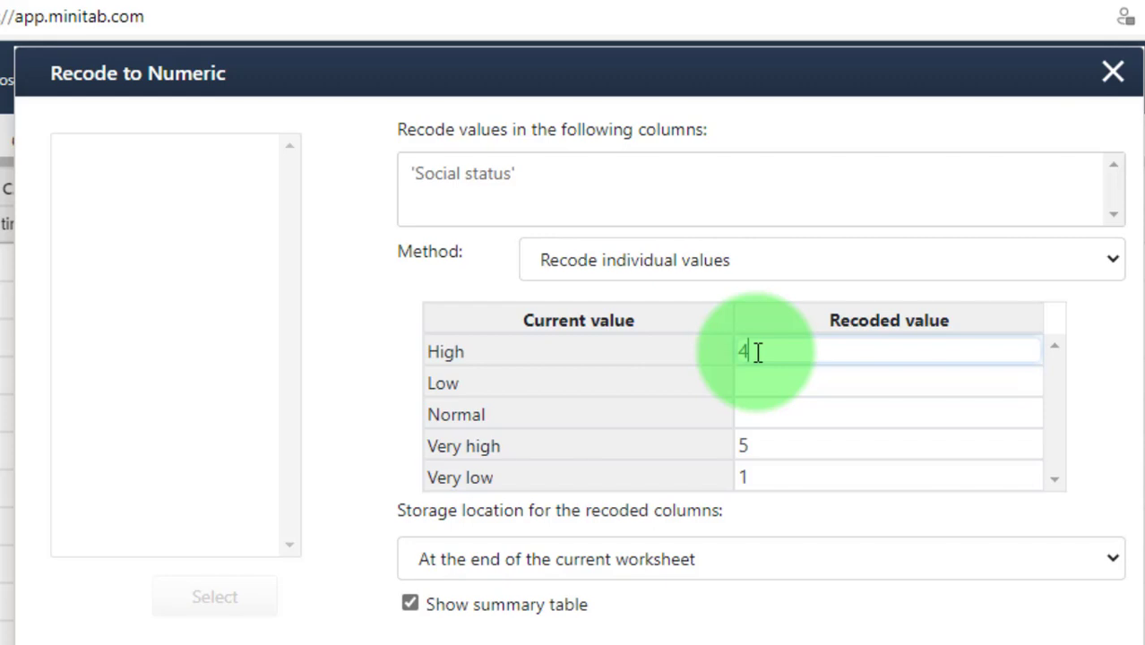
pyautogui.click(757, 410)
pyautogui.write('3')
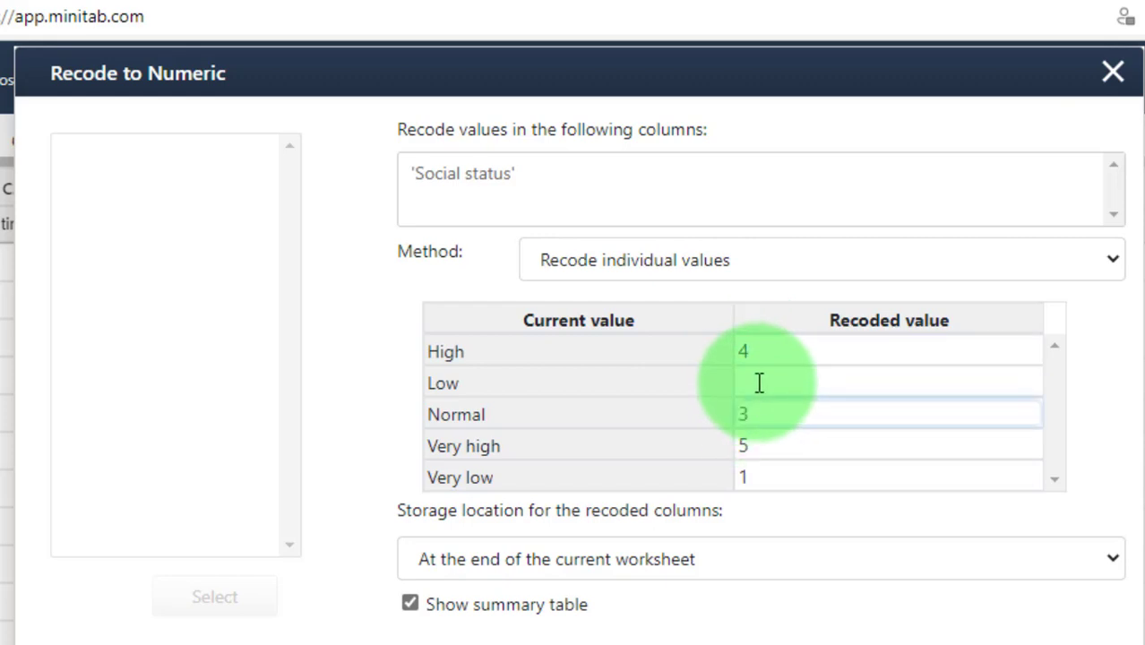
pyautogui.click(757, 382)
pyautogui.write('2')
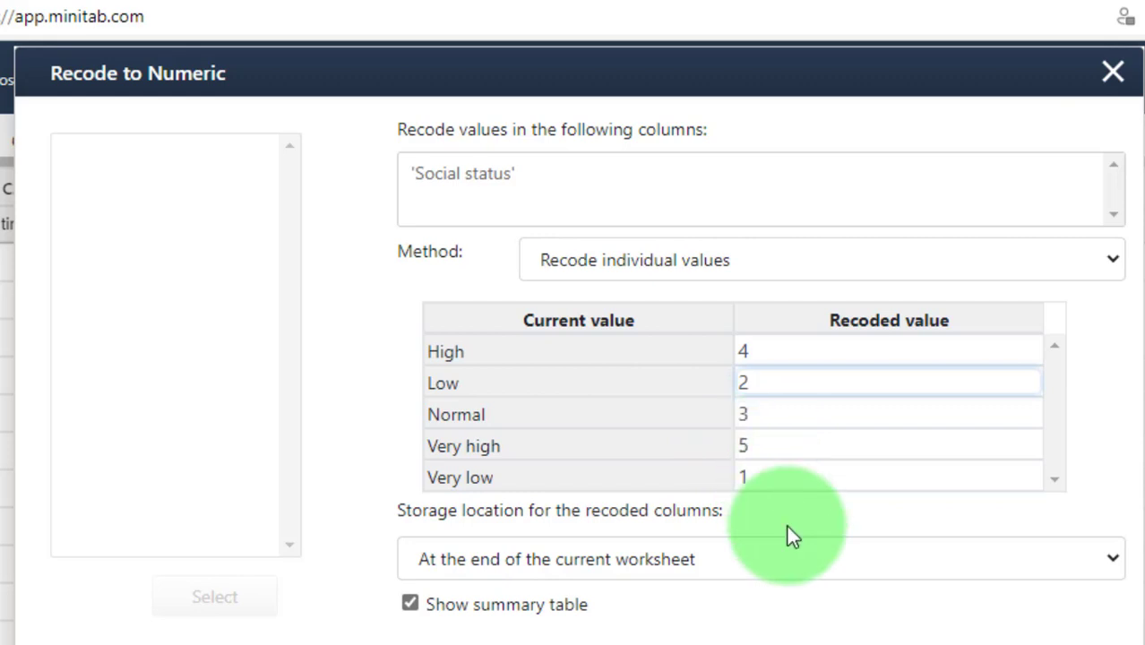
# Step: Apply the recoding and compare the first two Social status rows with their C5 codes
pyautogui.click(882, 640)
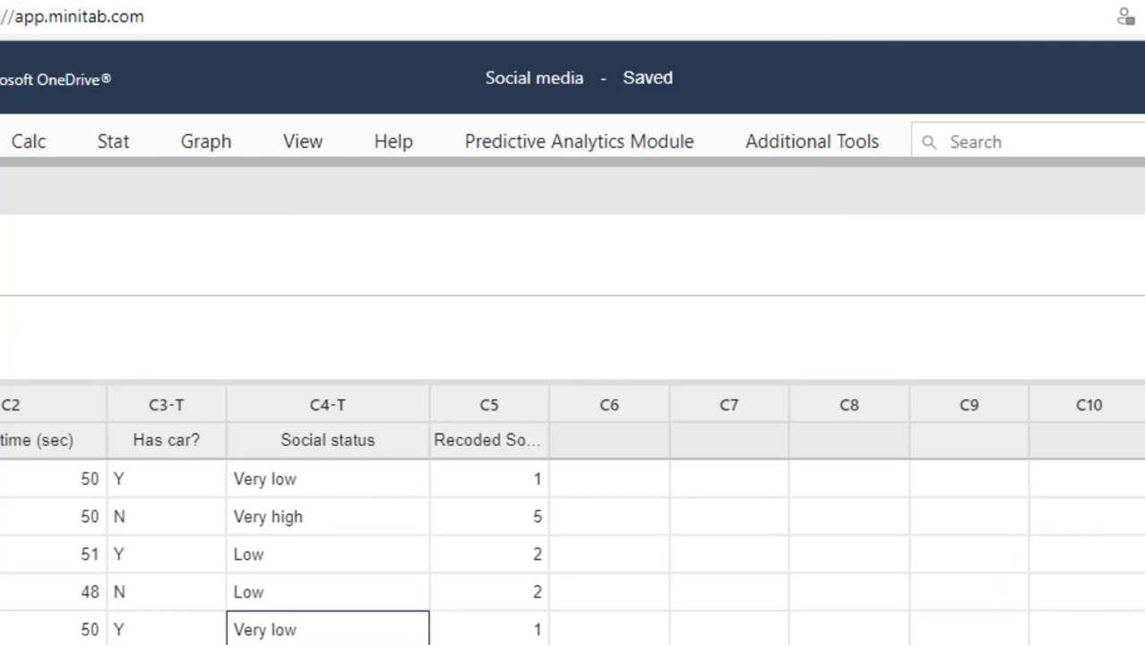
pyautogui.scroll(-1, 571, 549)
pyautogui.scroll(1, 571, 549)
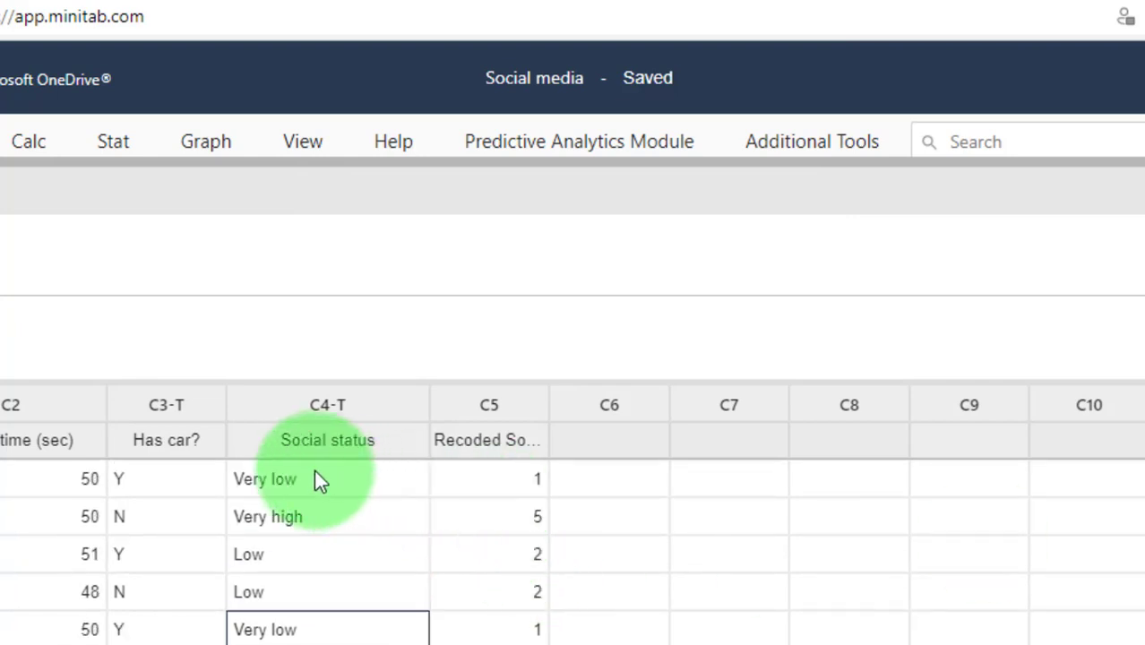
pyautogui.click(321, 474)
pyautogui.click(500, 480)
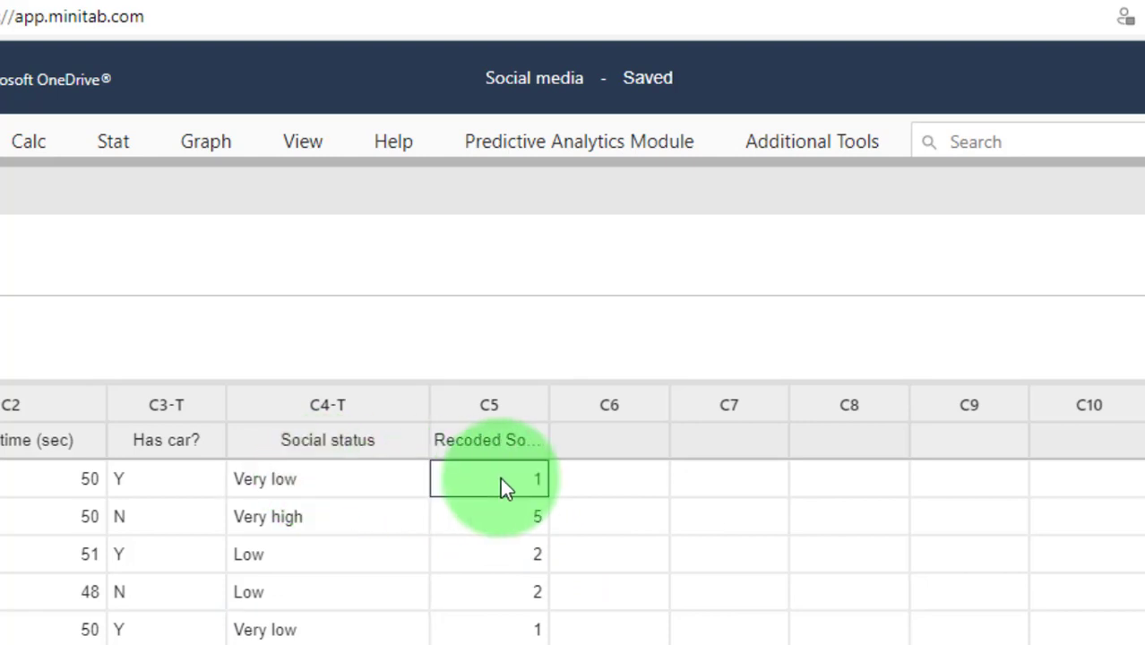
pyautogui.click(325, 523)
pyautogui.click(493, 523)
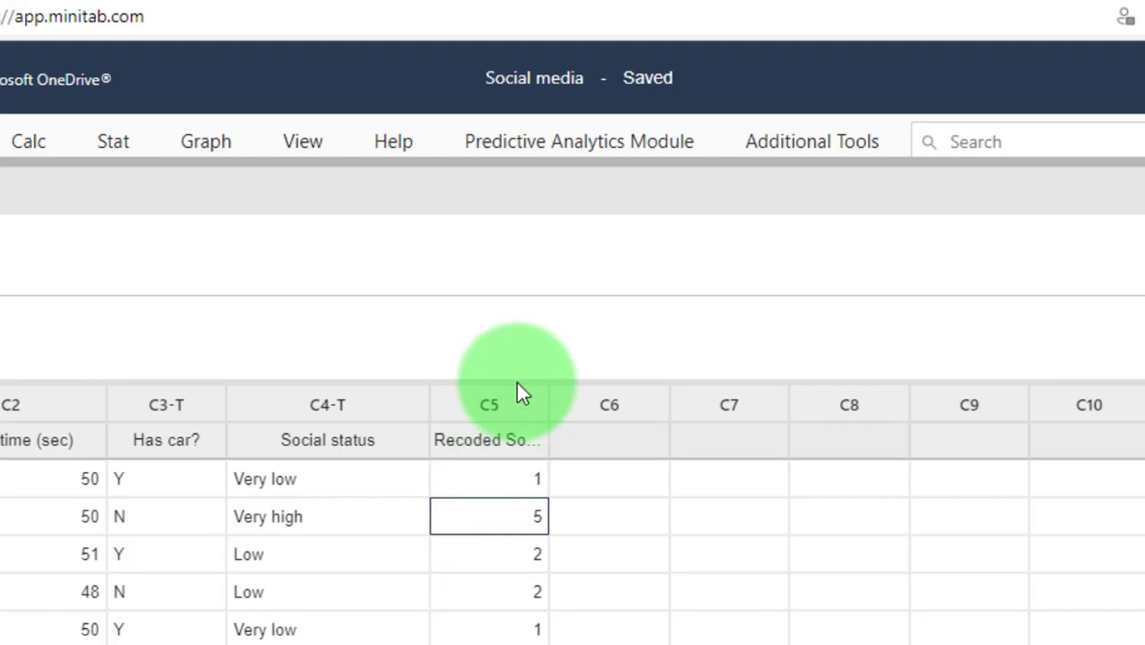
# Step: Enlarge the worksheet pane and check the fifth row's recoded value
pyautogui.moveTo(516, 381); pyautogui.dragTo(503, 237)
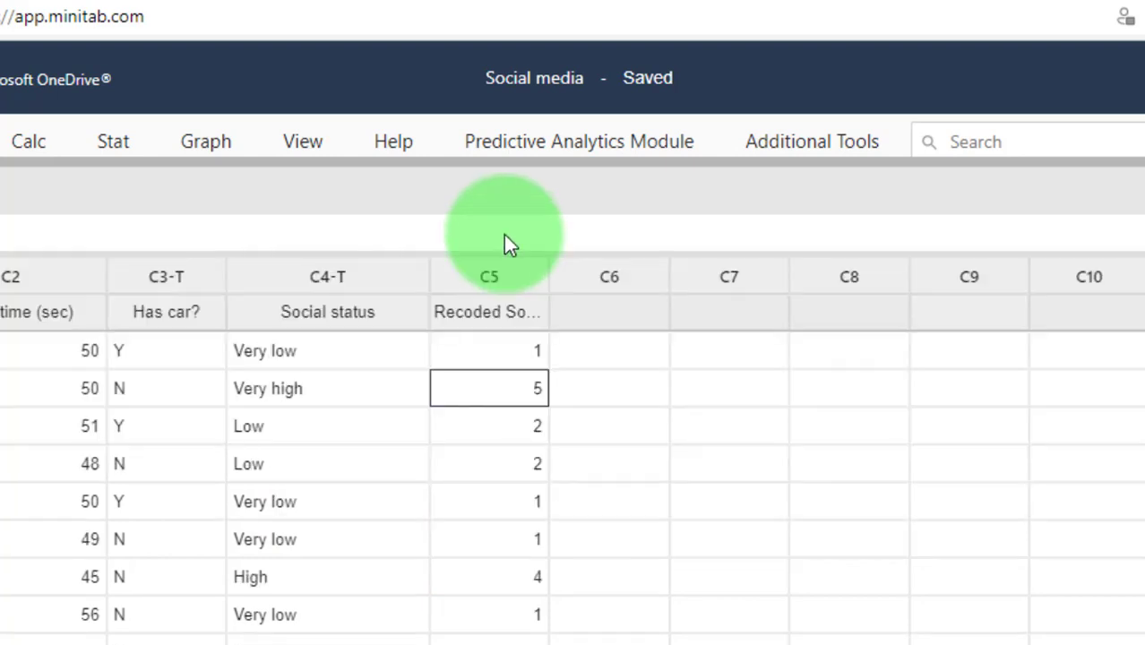
pyautogui.click(485, 437)
pyautogui.moveTo(484, 440); pyautogui.dragTo(504, 348)
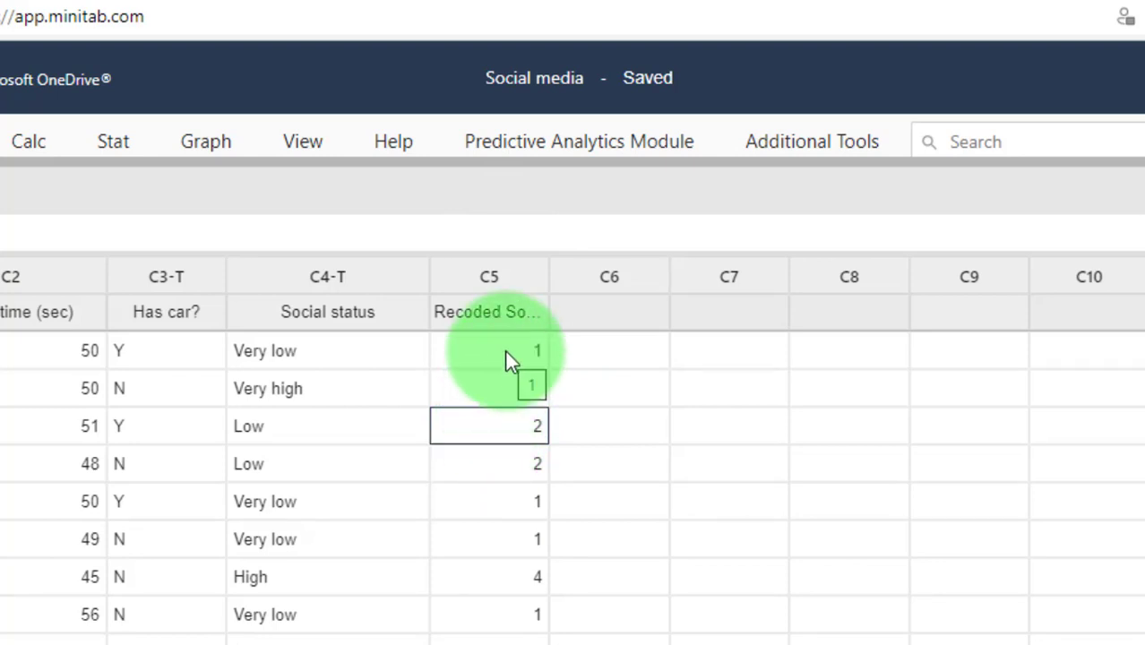
pyautogui.moveTo(504, 349); pyautogui.dragTo(504, 353)
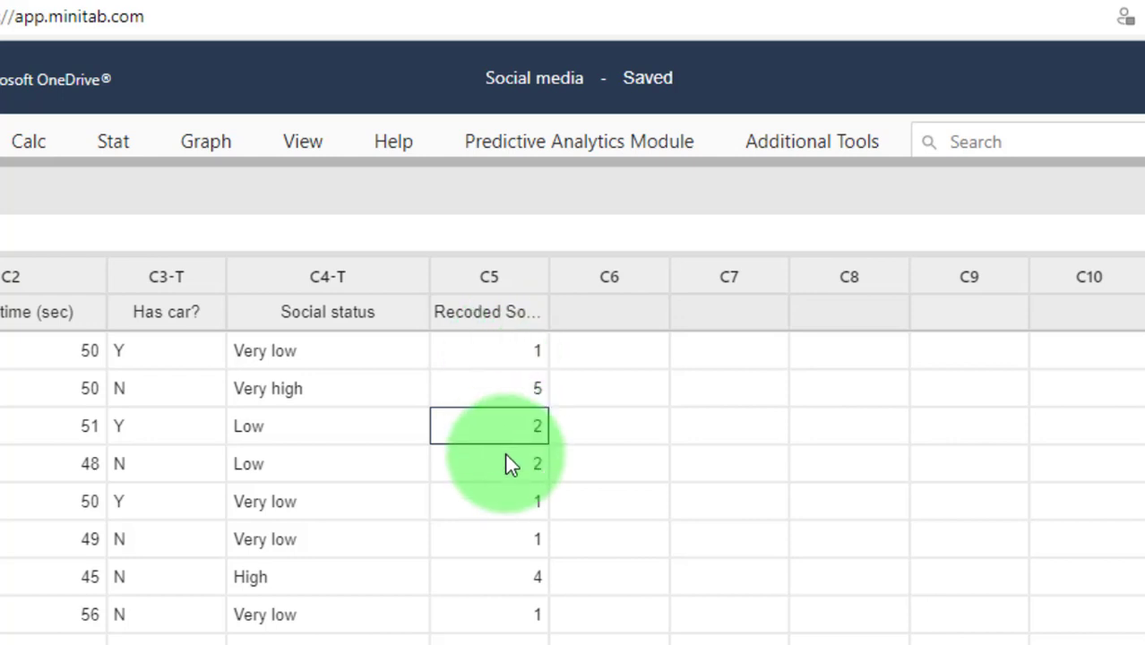
pyautogui.click(506, 495)
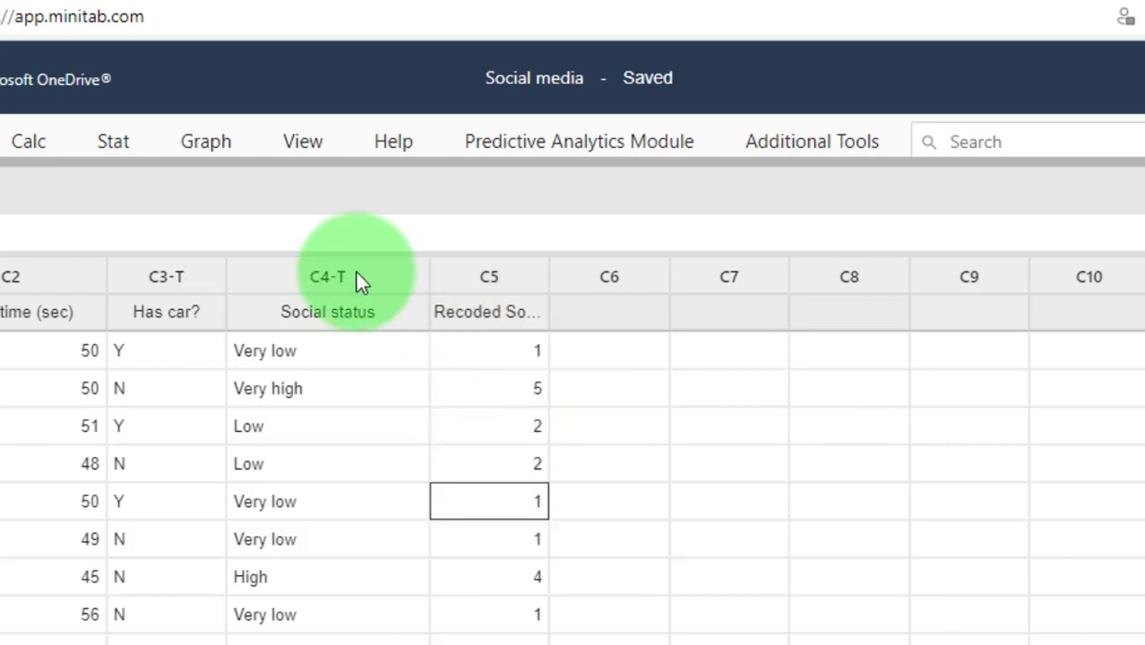
# Step: Choose a Simple histogram with C5 Recoded Social status as the Y-variable
pyautogui.click(224, 156)
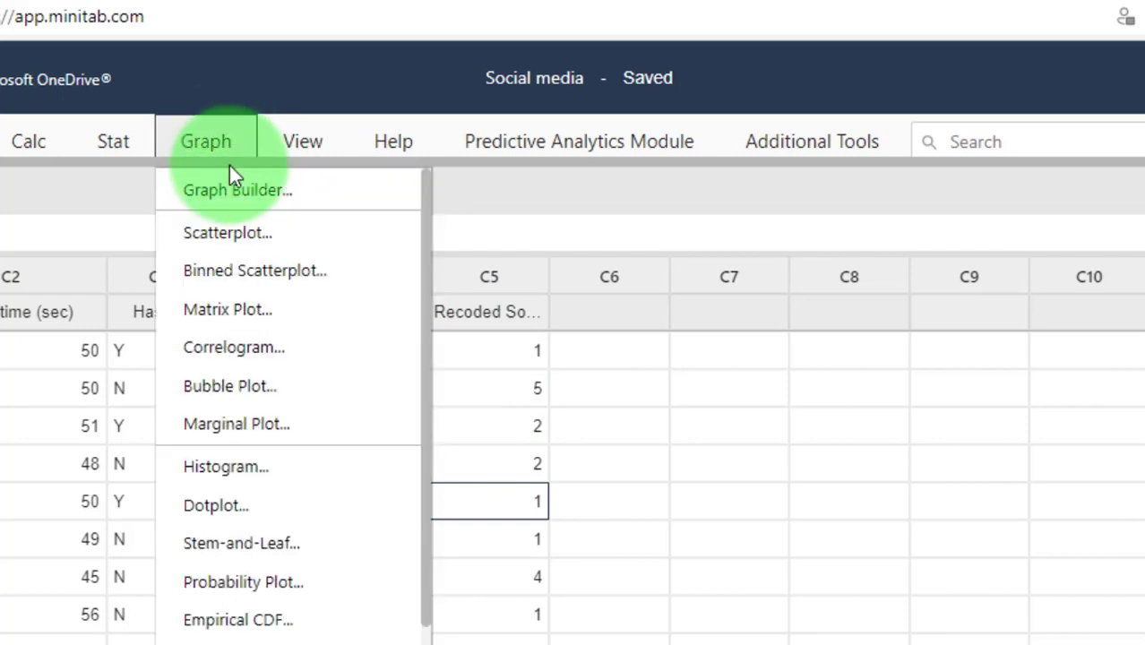
pyautogui.click(285, 472)
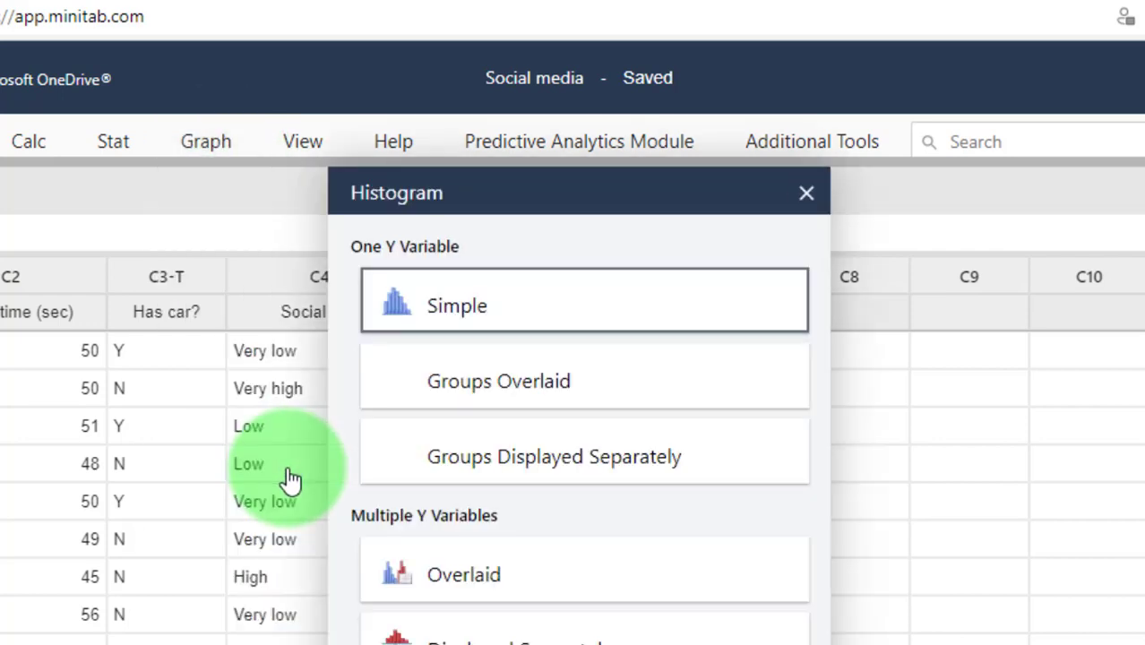
pyautogui.click(517, 321)
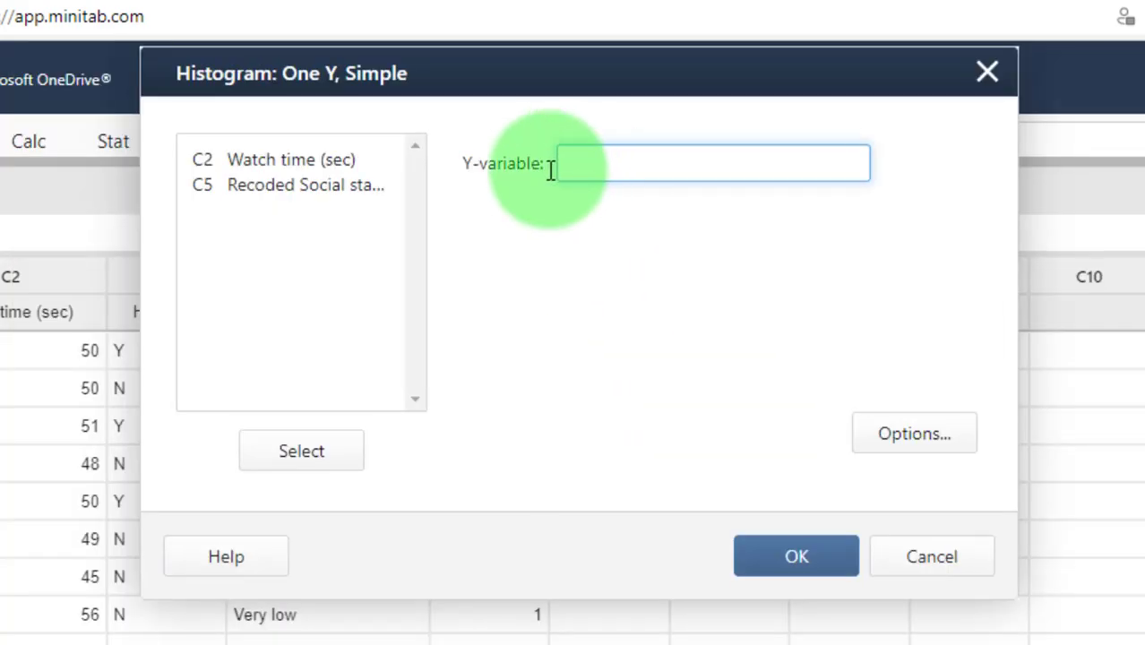
pyautogui.doubleClick(297, 190)
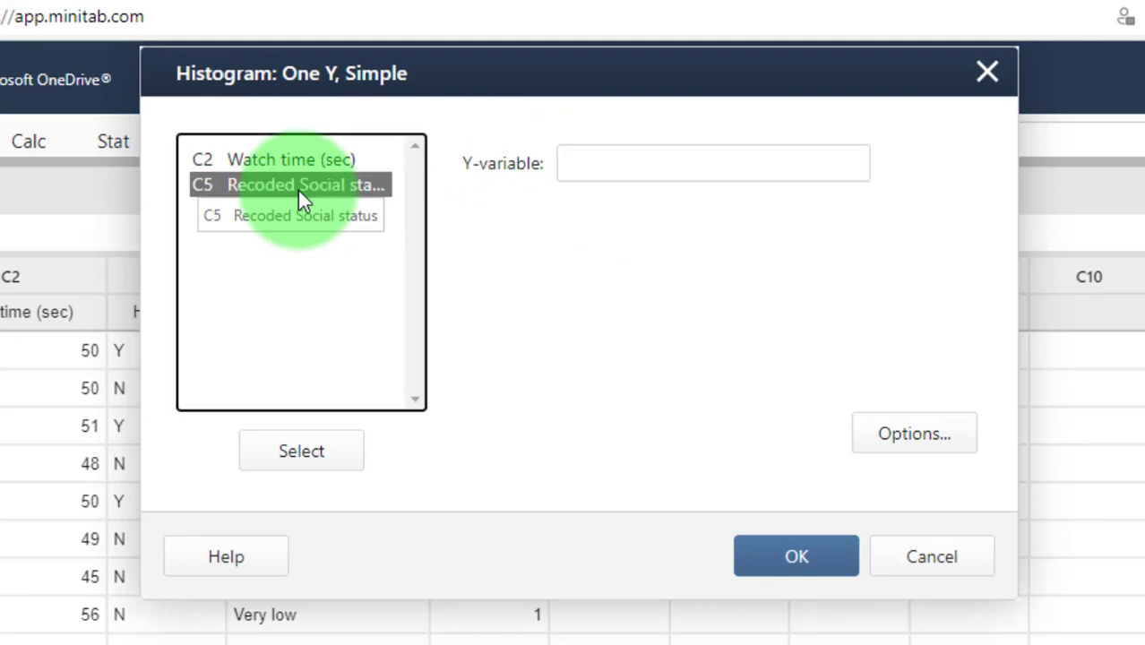
# Step: Create the histogram, showing frequencies 12, 5, 2, 2 and 1 for codes 1–5
pyautogui.click(767, 557)
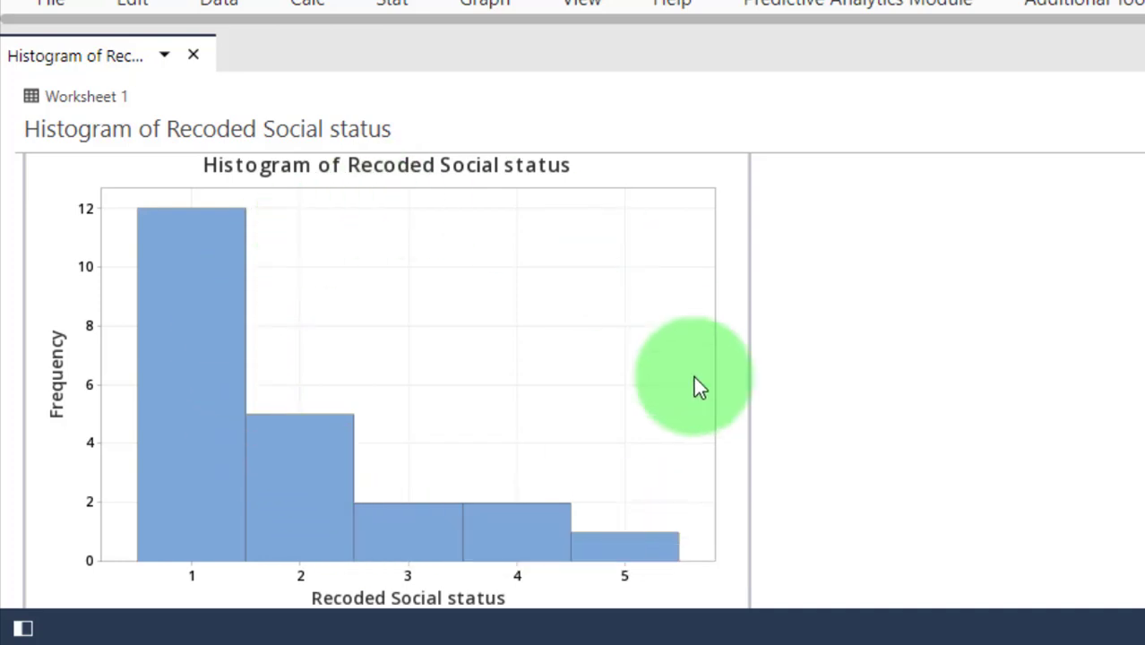
pyautogui.moveTo(214, 260)
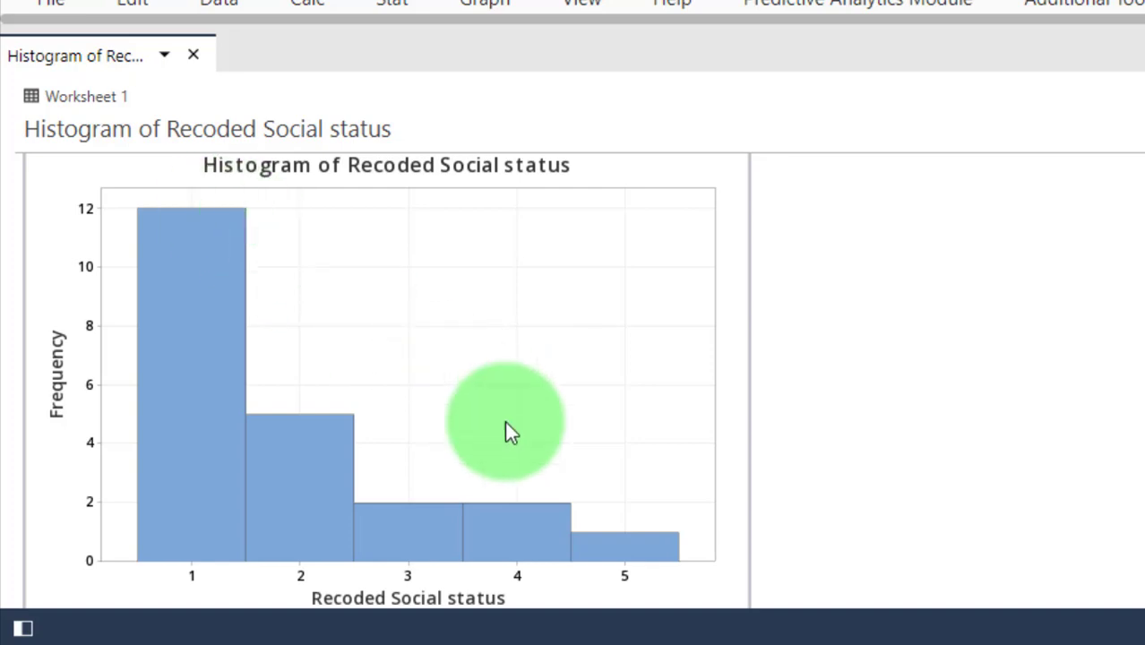
pyautogui.moveTo(196, 301)
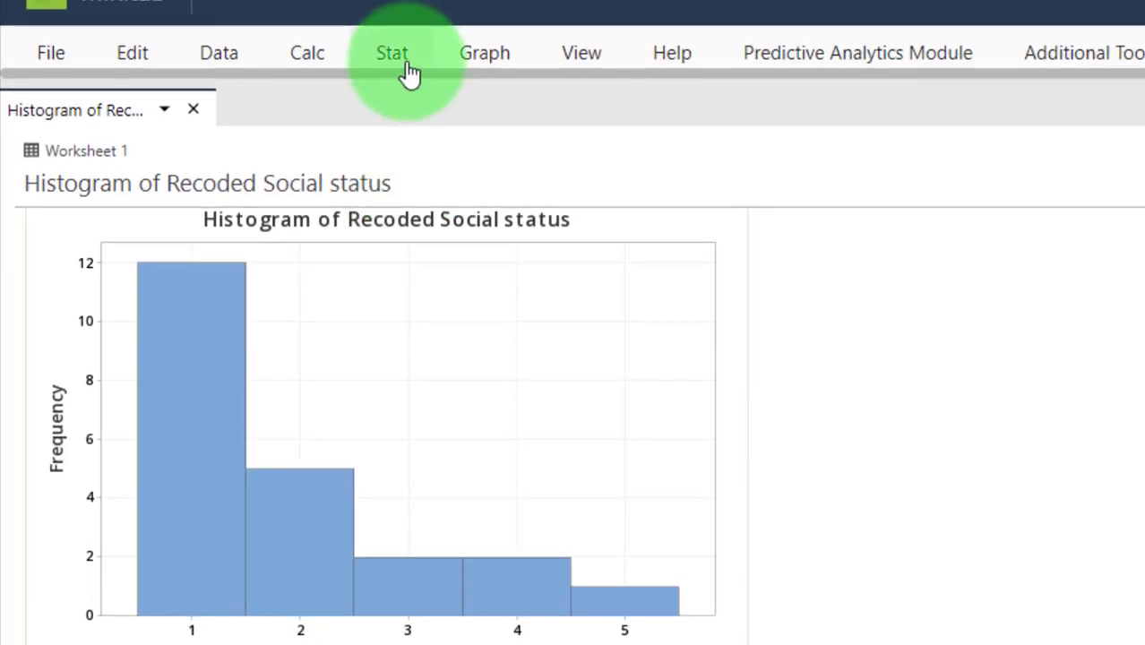
# Step: Open Stat > Nonparametrics > 1-Sample Sign and add Recoded Social status as the variable
pyautogui.click(405, 67)
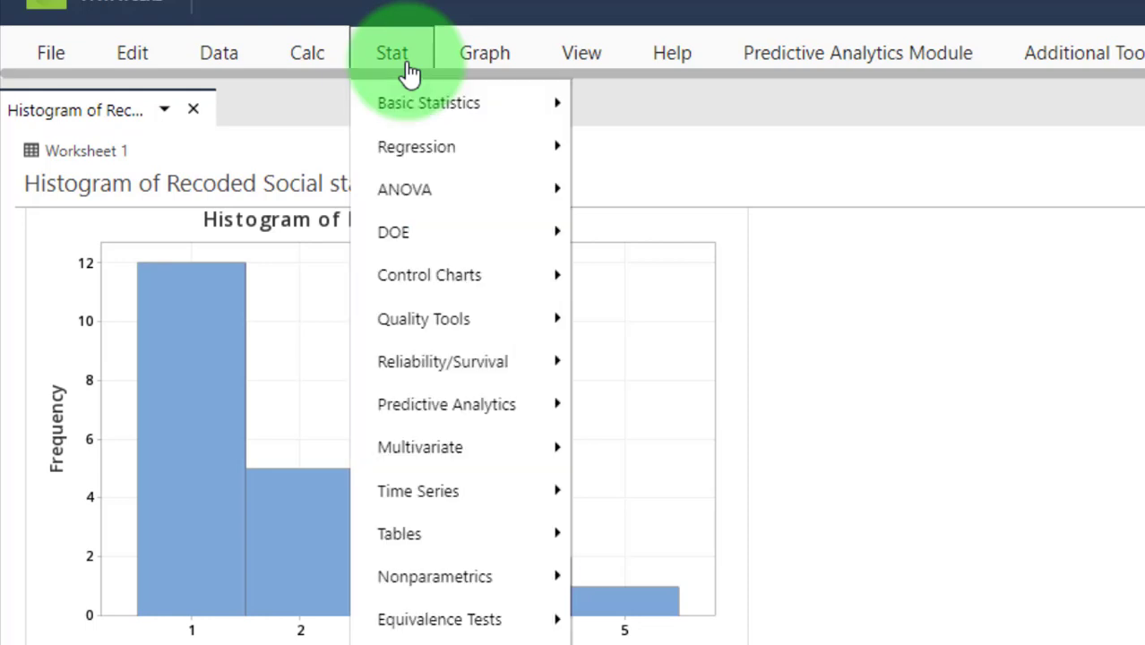
pyautogui.moveTo(515, 576)
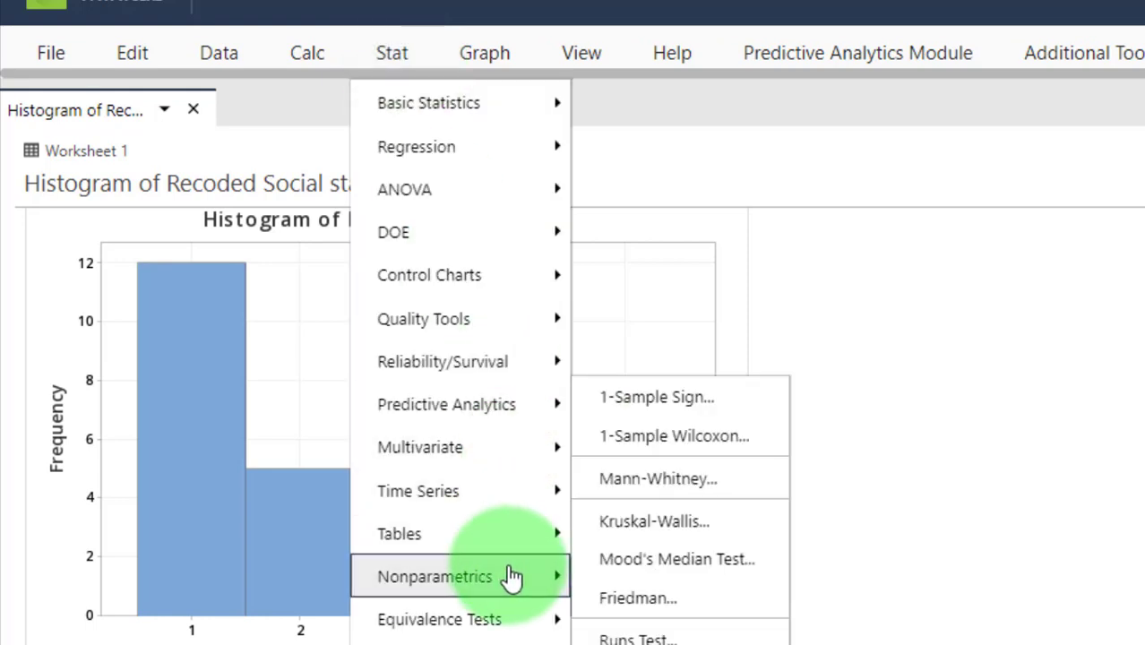
pyautogui.click(696, 399)
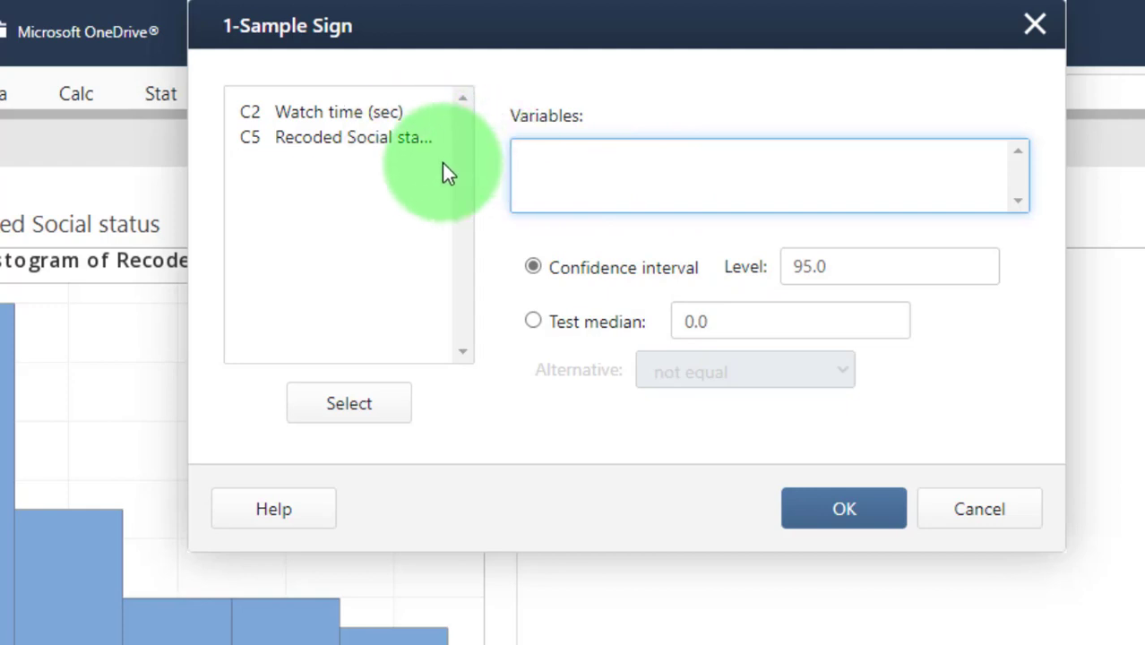
pyautogui.doubleClick(373, 136)
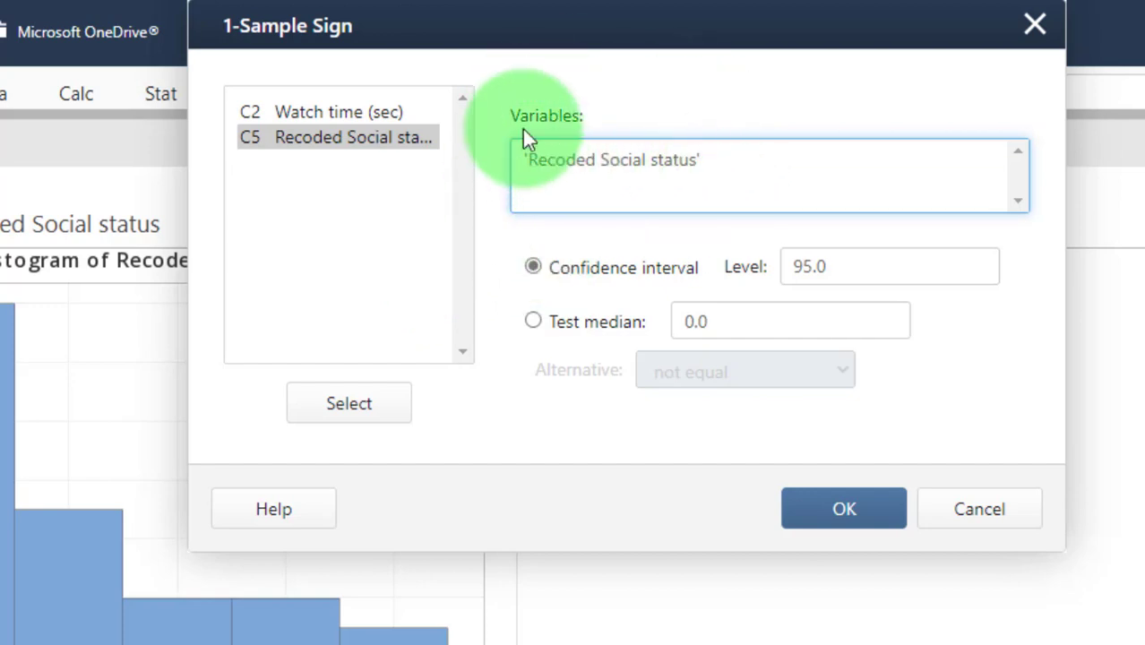
# Step: Select Test median, replace 0.0 with 3, and keep the not-equal alternative
pyautogui.click(547, 315)
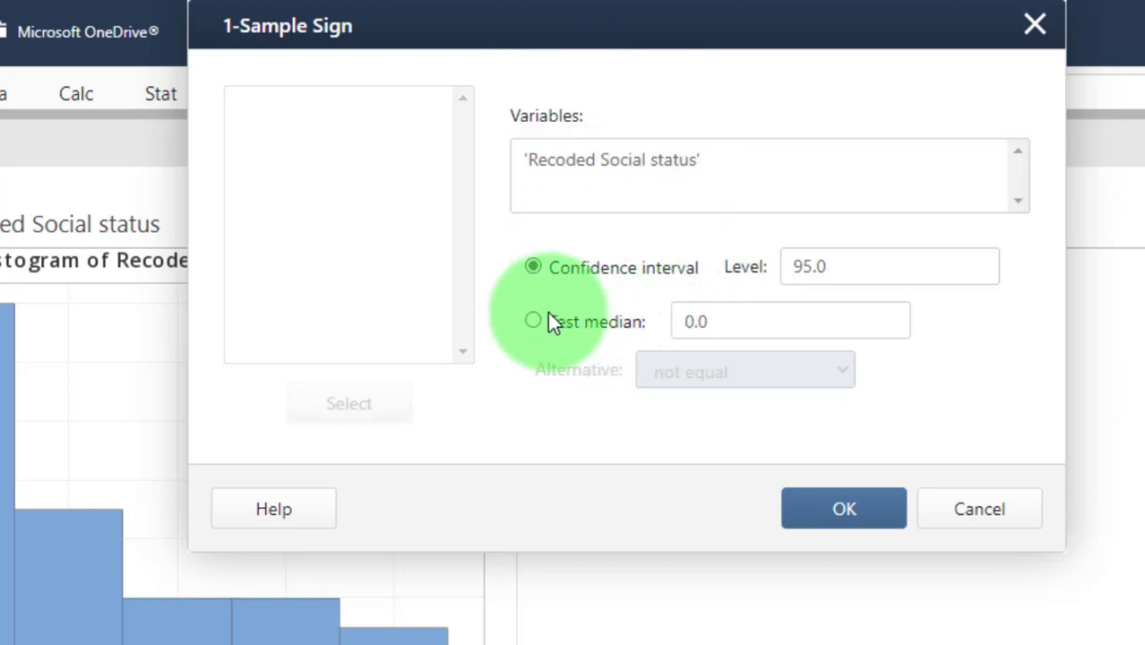
pyautogui.click(731, 326)
pyautogui.moveTo(731, 326); pyautogui.dragTo(666, 325)
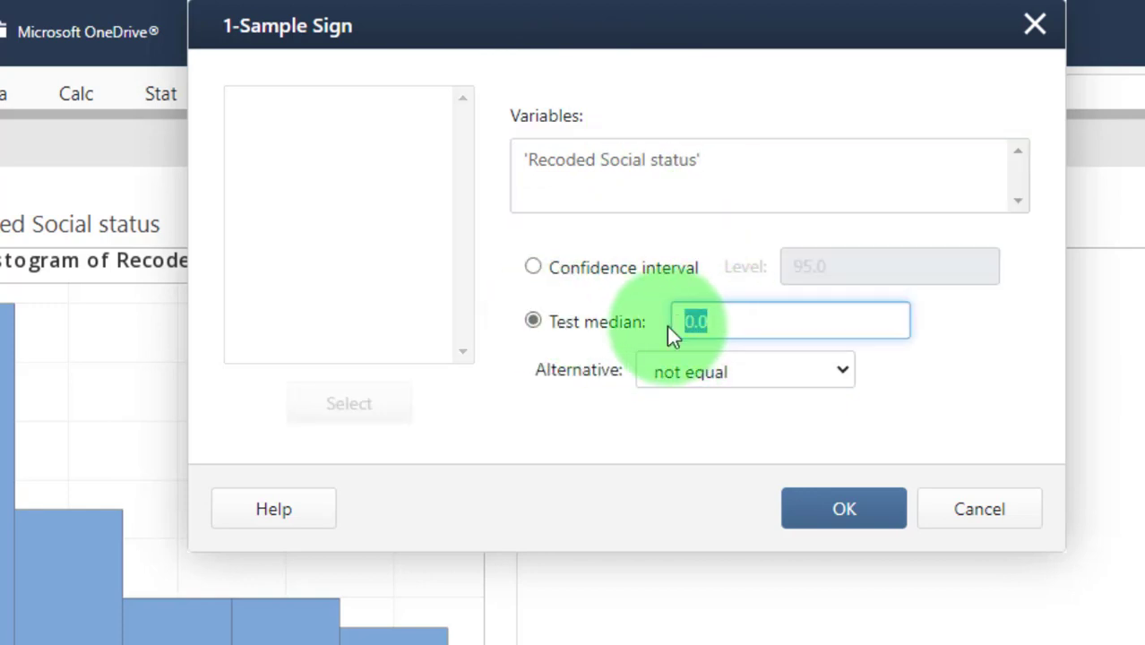
pyautogui.write('3')
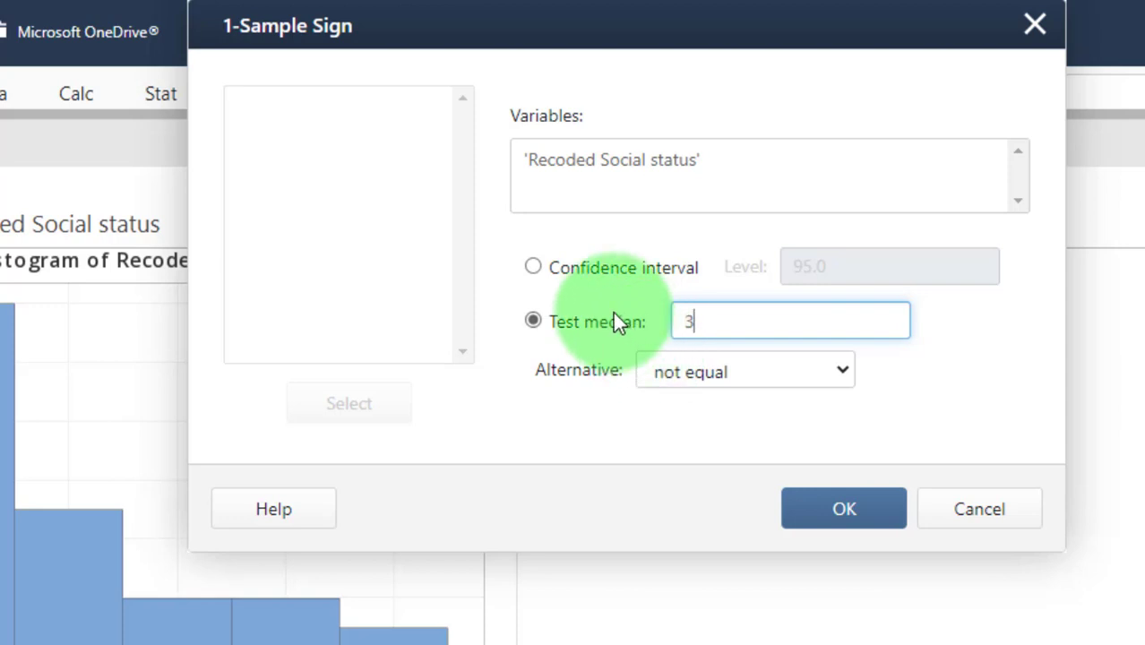
pyautogui.click(779, 375)
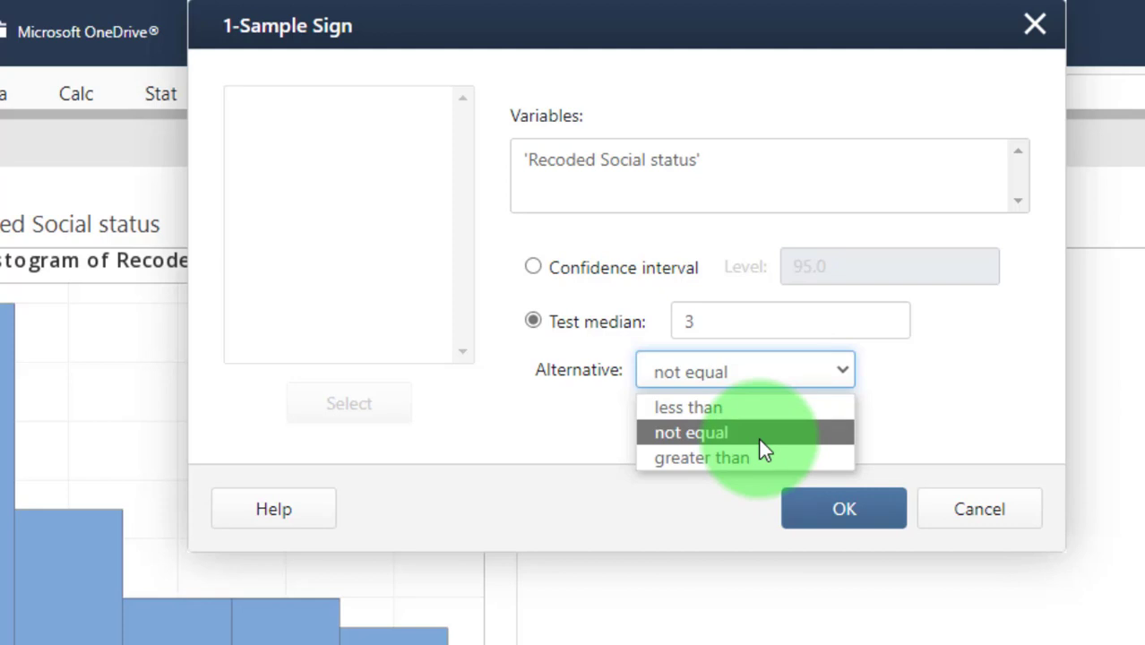
pyautogui.click(758, 437)
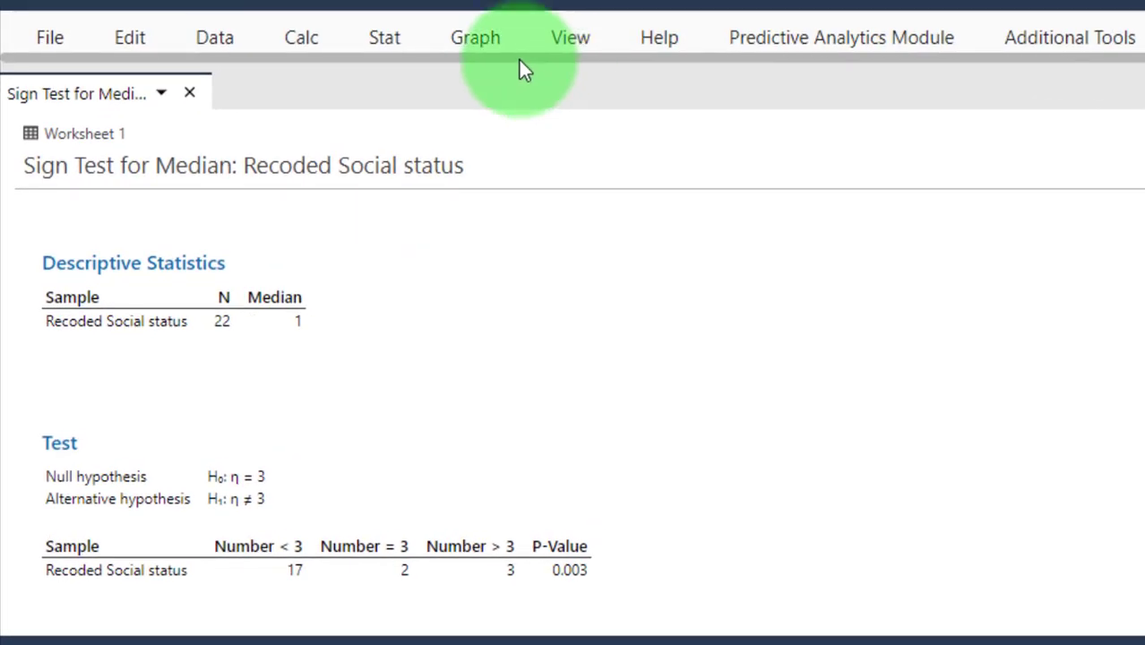
# Step: Review the sign test output (median 1, P-Value 0.003) and reopen the Stat menu
pyautogui.click(401, 43)
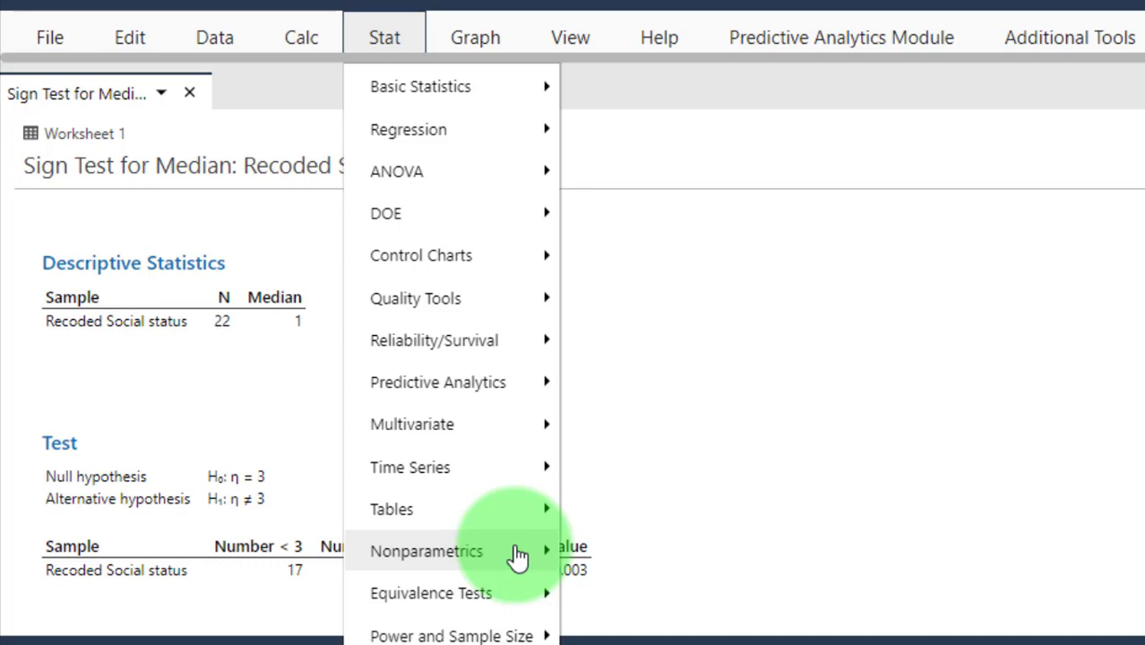
# Step: Run a 1-Sample Wilcoxon test on C5 Recoded Social status, testing median = 3
pyautogui.click(518, 555)
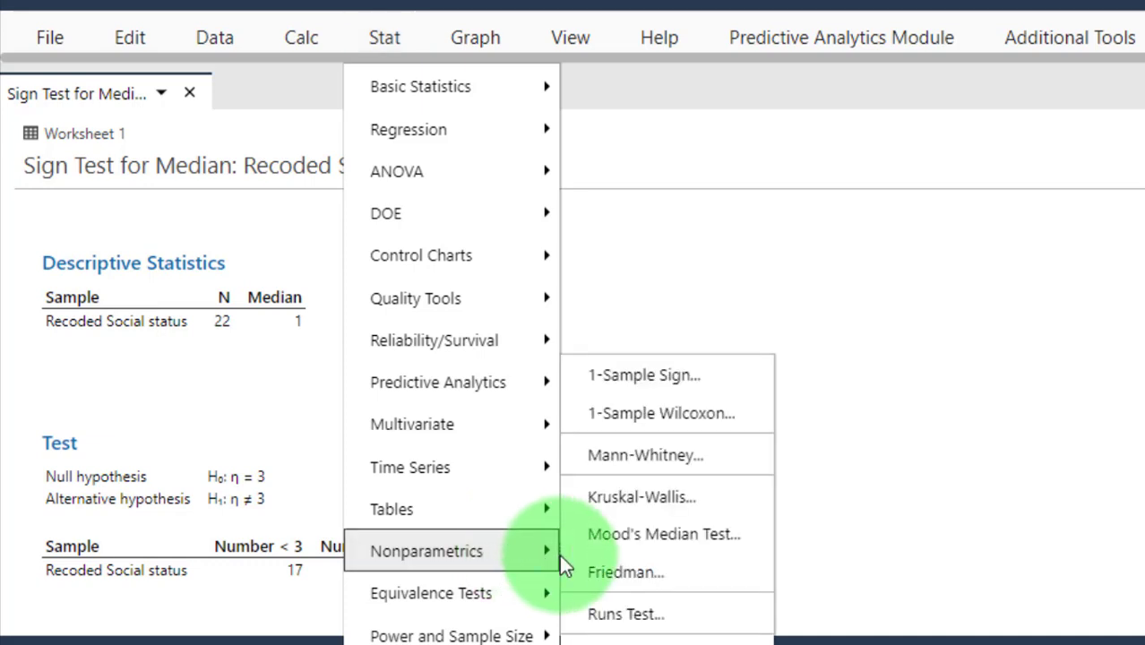
pyautogui.click(684, 419)
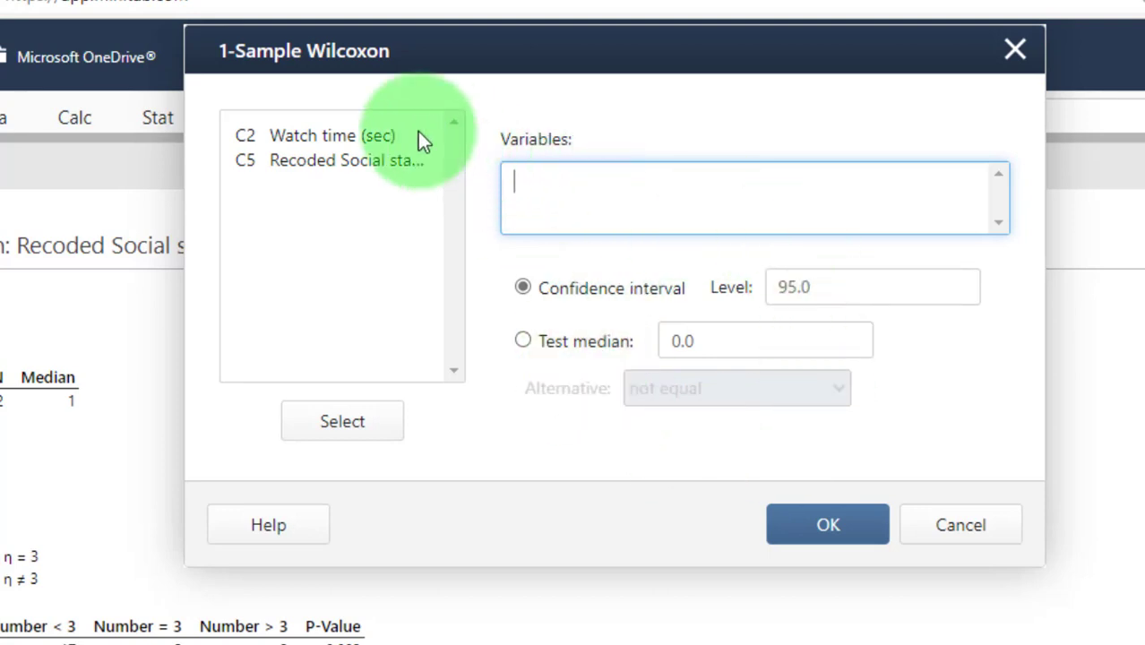
pyautogui.click(354, 162)
pyautogui.doubleClick(355, 162)
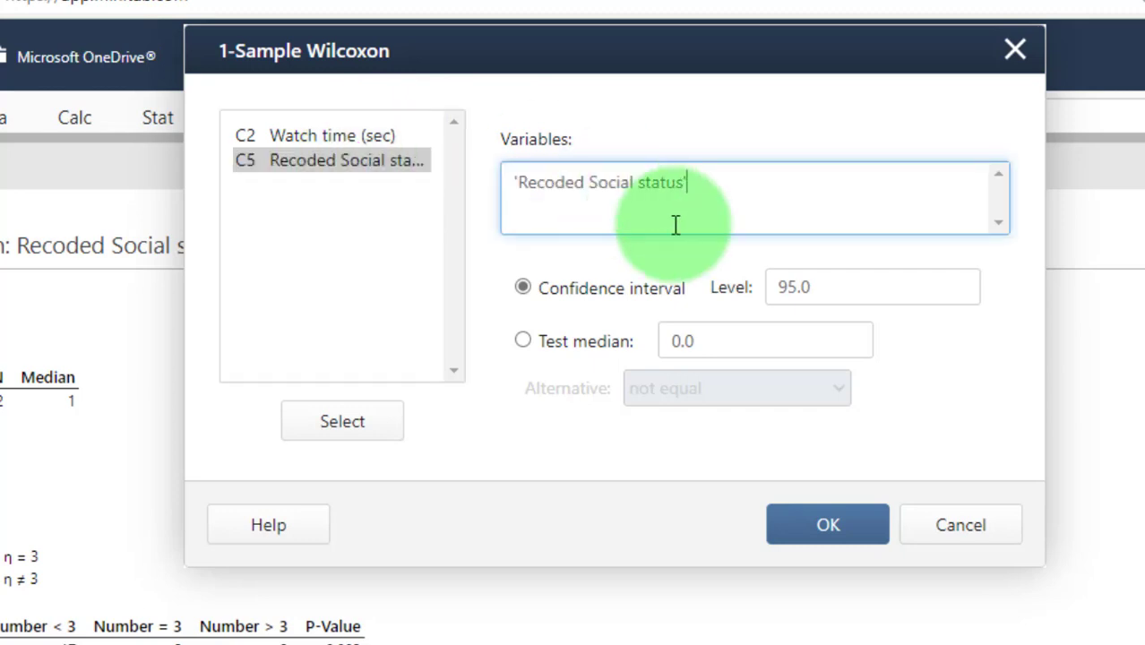
pyautogui.click(523, 341)
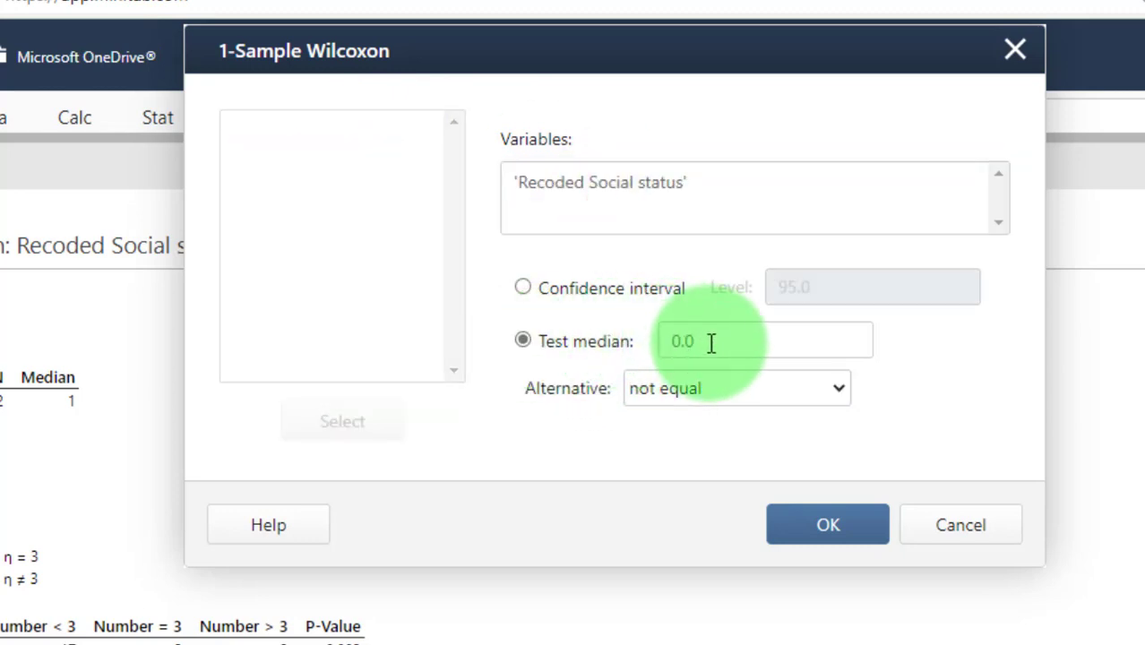
pyautogui.moveTo(707, 341); pyautogui.dragTo(608, 348)
pyautogui.write('3')
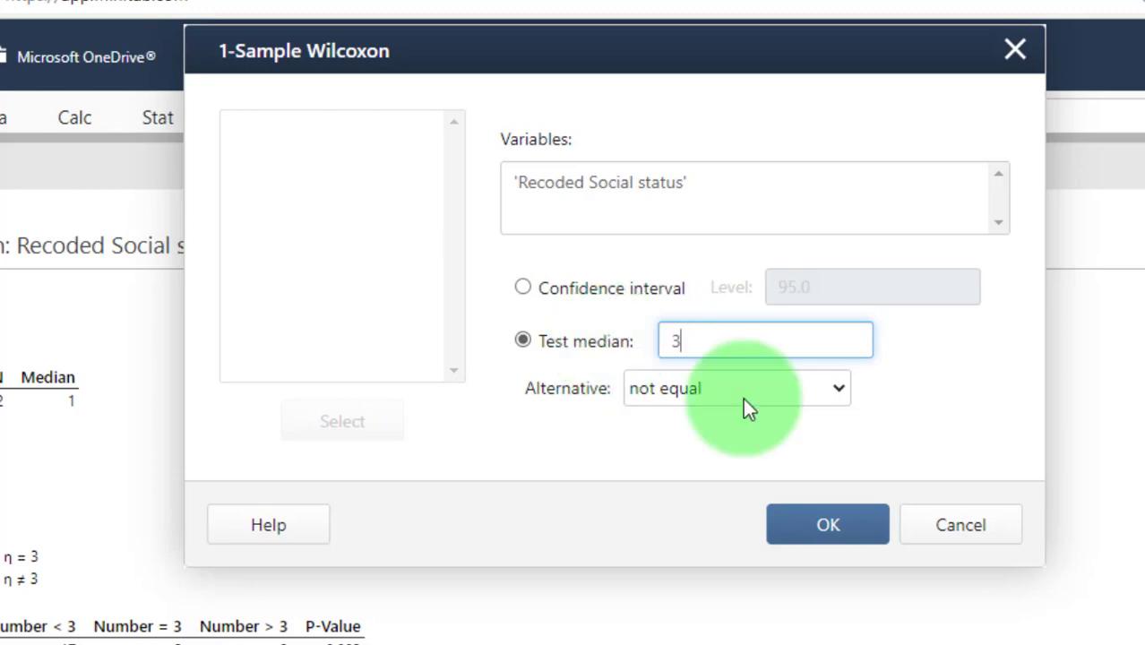
pyautogui.click(855, 528)
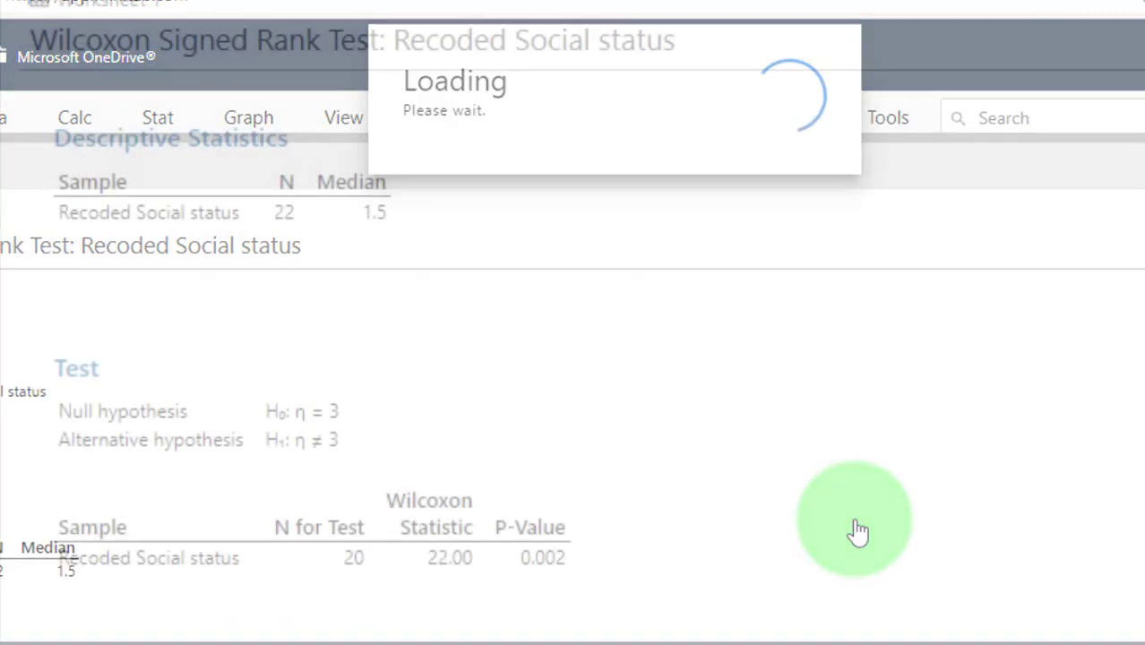